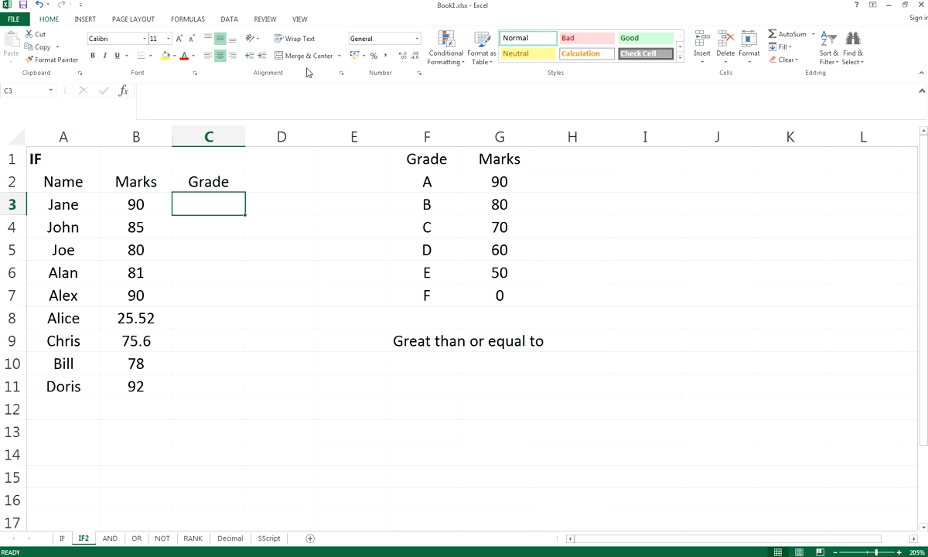
- Examine the empty Grade cells C3 to C11 beside the students' marks
left_click(213, 241)
left_click(201, 195)
left_click(220, 225)
left_click(227, 255)
left_click(229, 277)
left_click(224, 298)
left_click(220, 319)
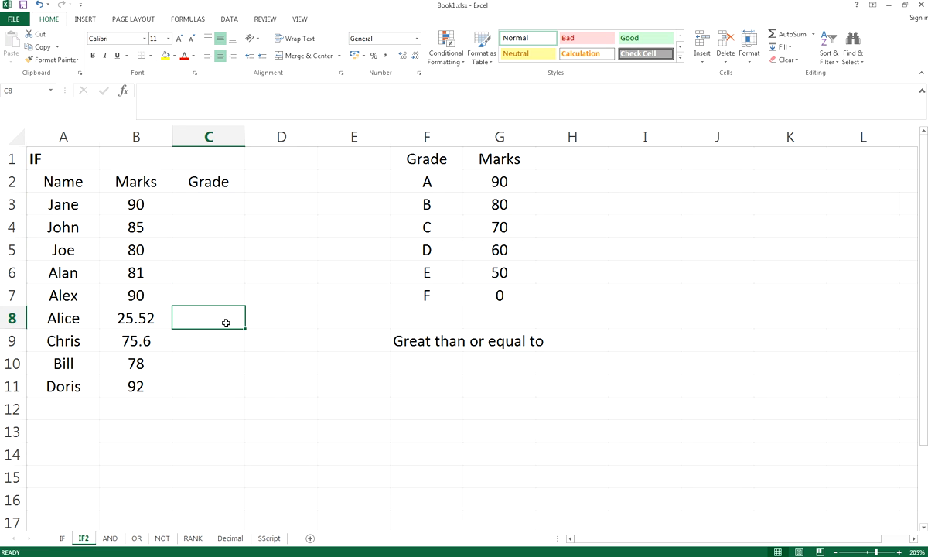
left_click(221, 347)
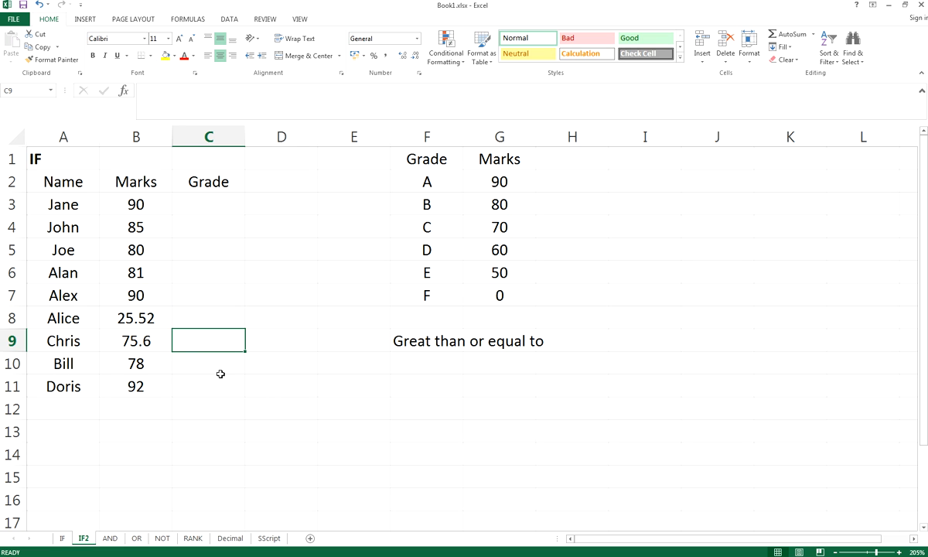
left_click(220, 368)
left_click(217, 386)
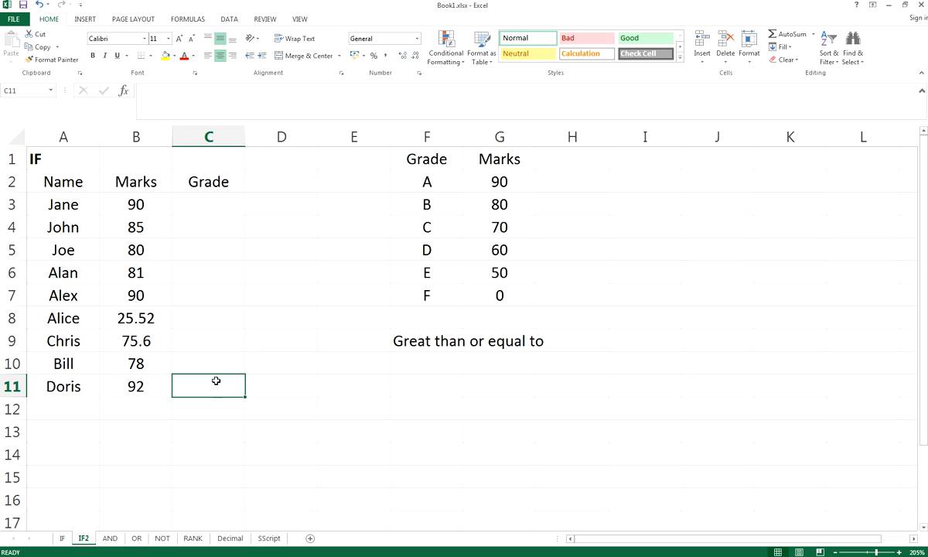
left_click(191, 223)
left_click(195, 202)
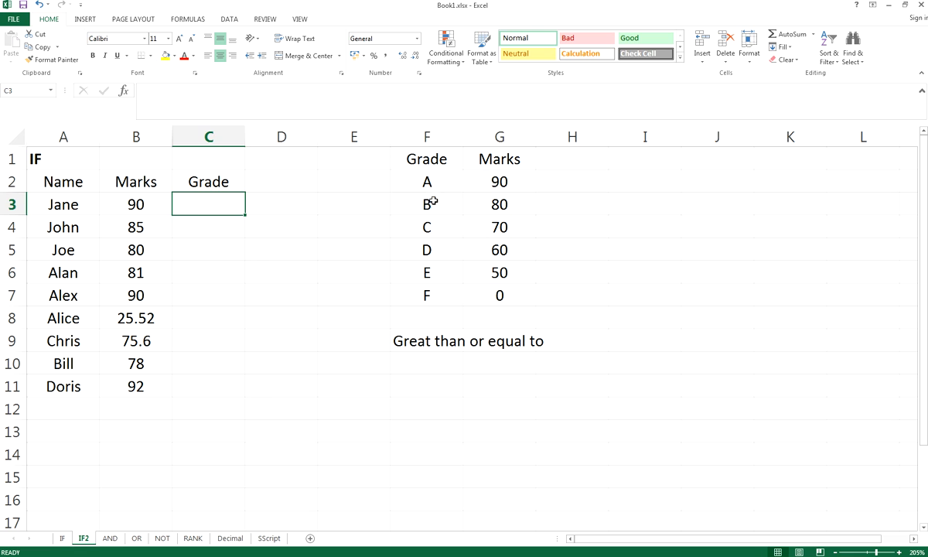
- Fill the A and B rows of the grade scale, F2:G3, with yellow
left_click_drag(429, 181, 511, 205)
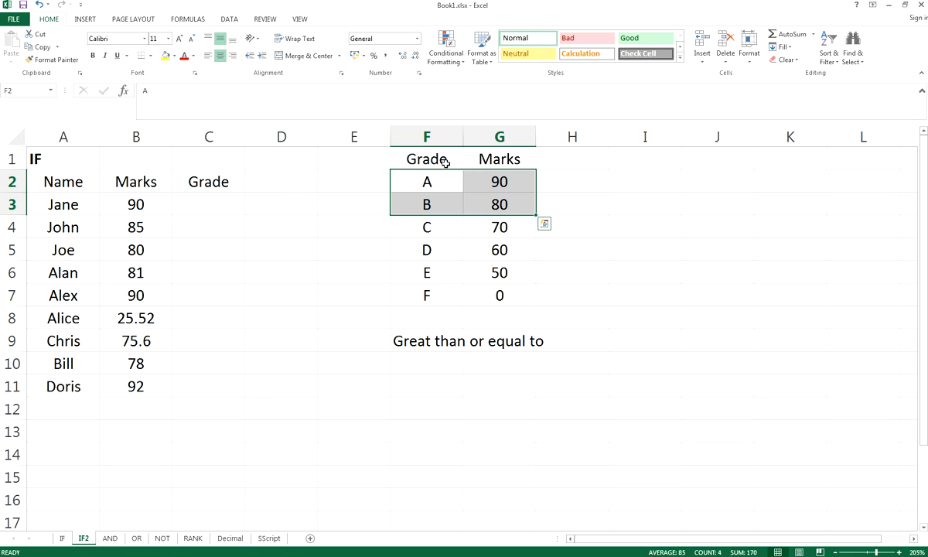
left_click(165, 55)
left_click(499, 271)
left_click_drag(418, 228, 492, 305)
left_click(572, 288)
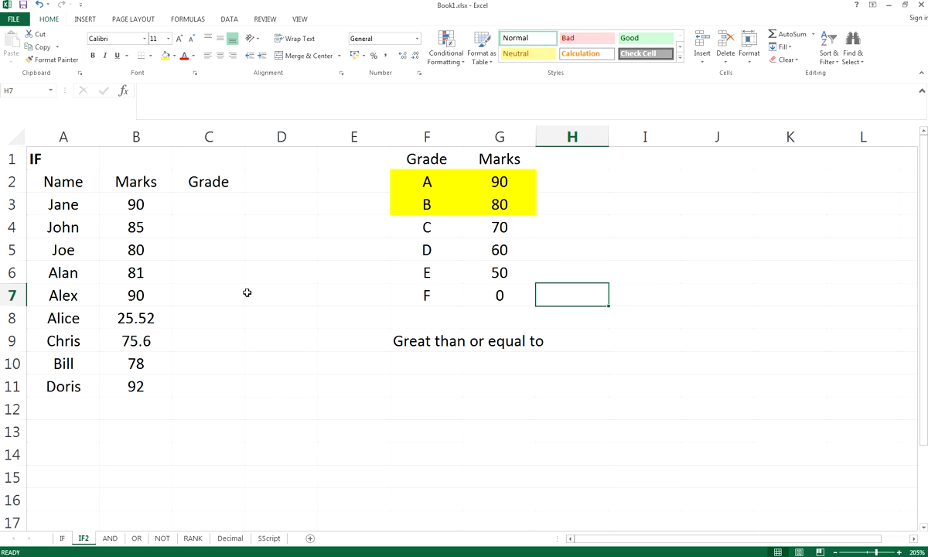
- In C3, begin an IF formula that tests B3>=90 and returns "A" when true
left_click(279, 250)
left_click(212, 201)
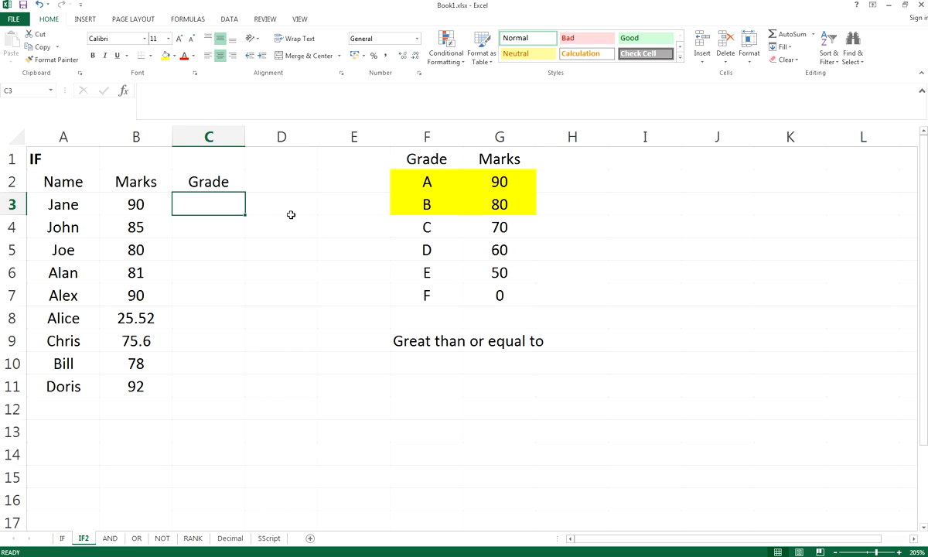
type("=IF")
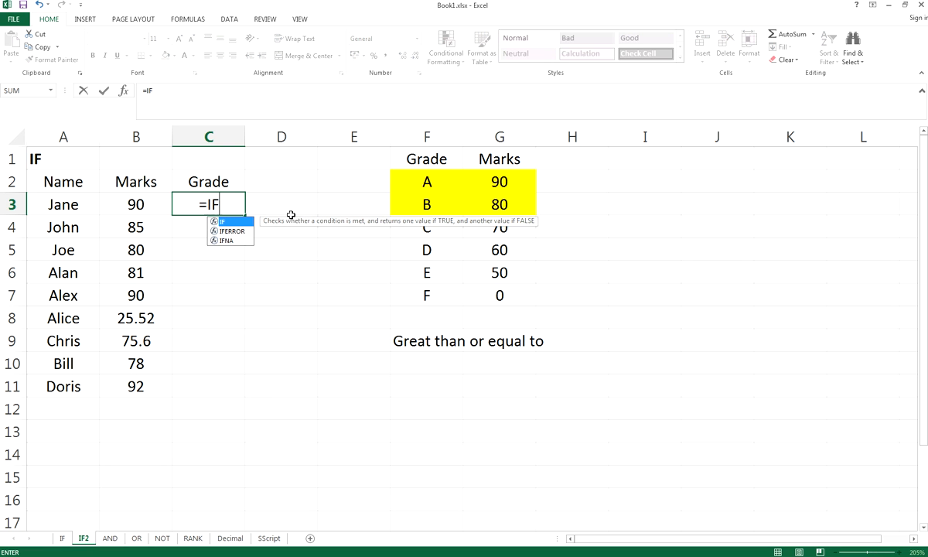
type("(")
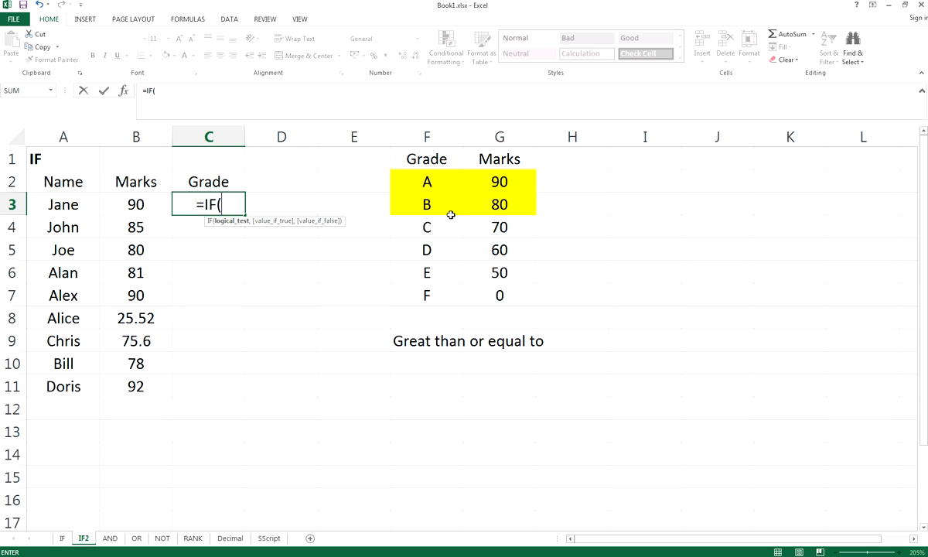
type("B3")
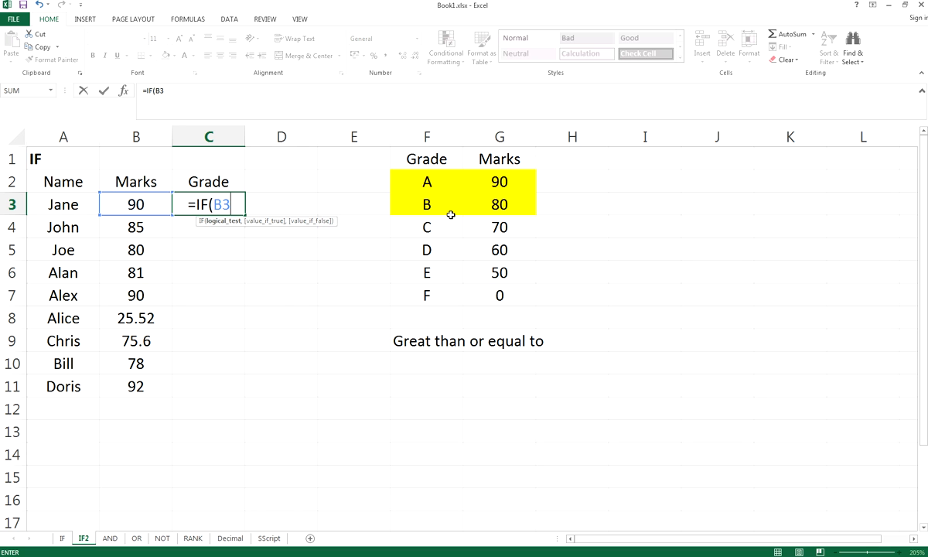
type(">=90, \"A\",")
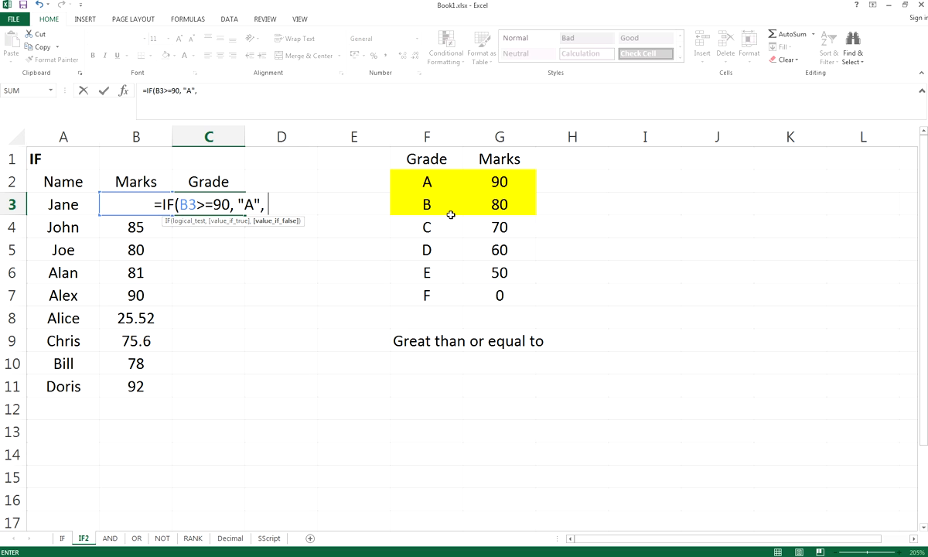
- Complete the C3 formula with a nested IF that returns "B" for B3>=80 and otherwise "F"
type(" IF")
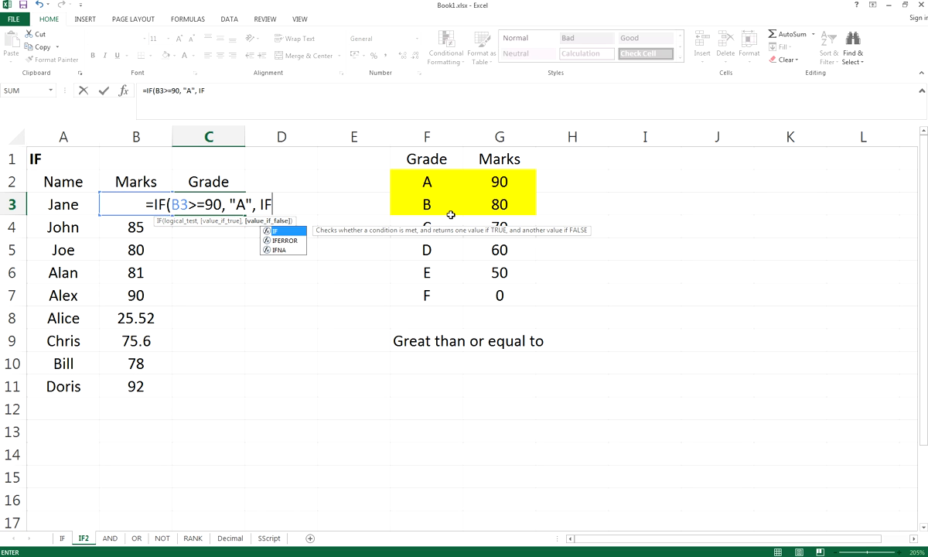
type("(")
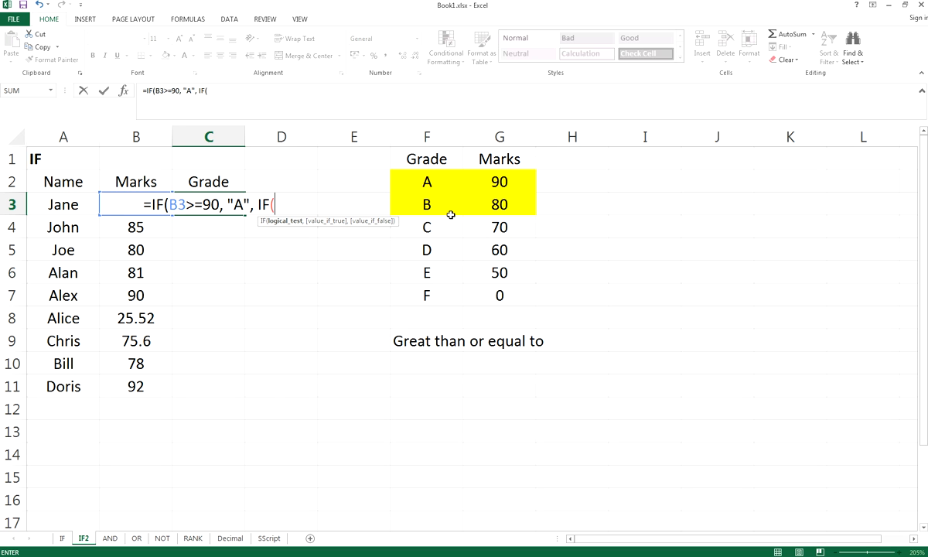
type("B3")
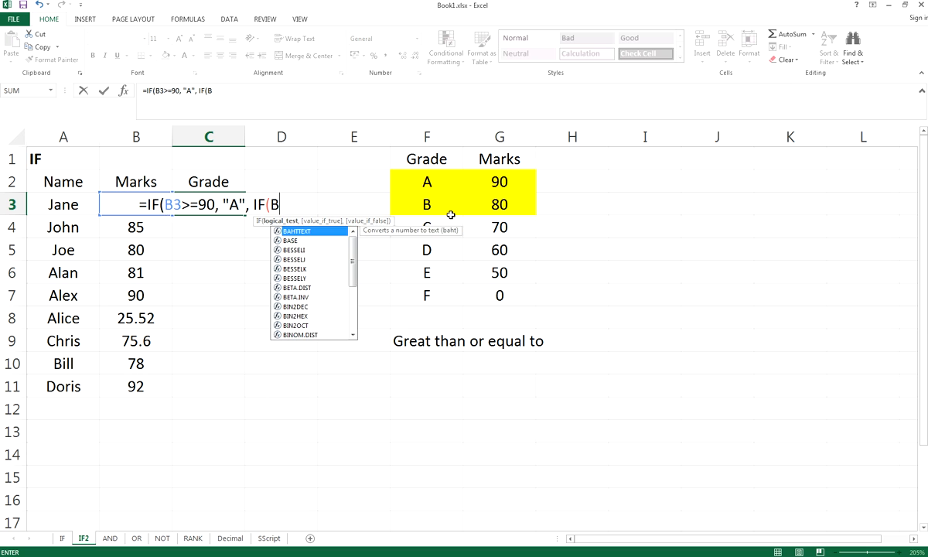
type(">=")
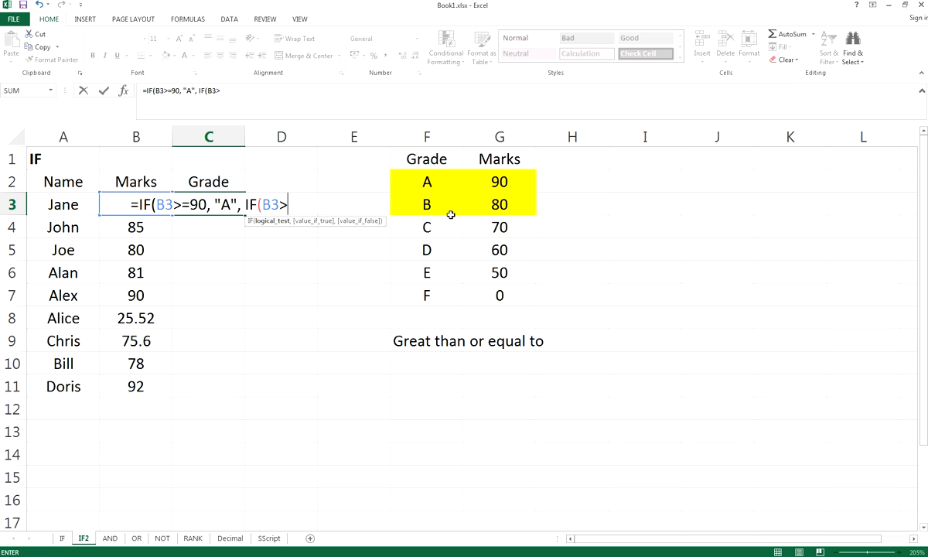
type("80")
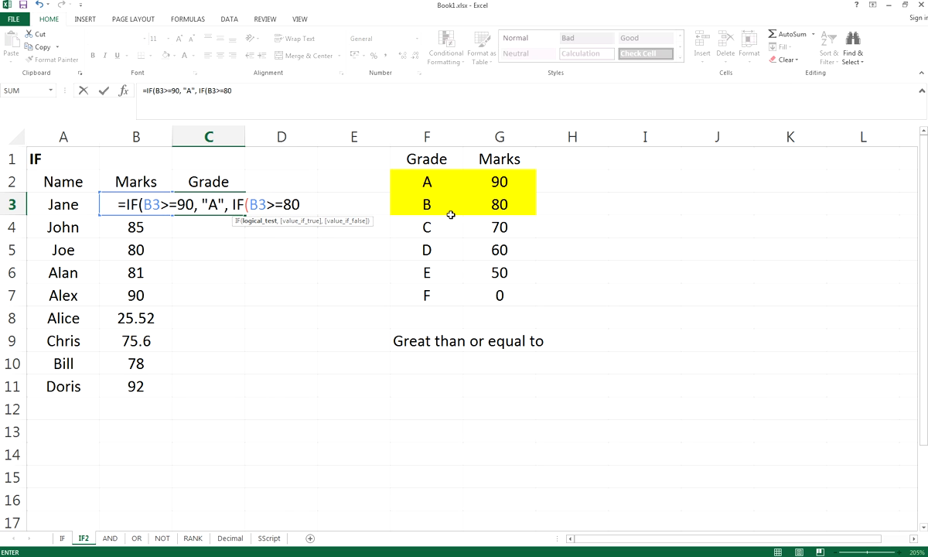
type(", \"B\"")
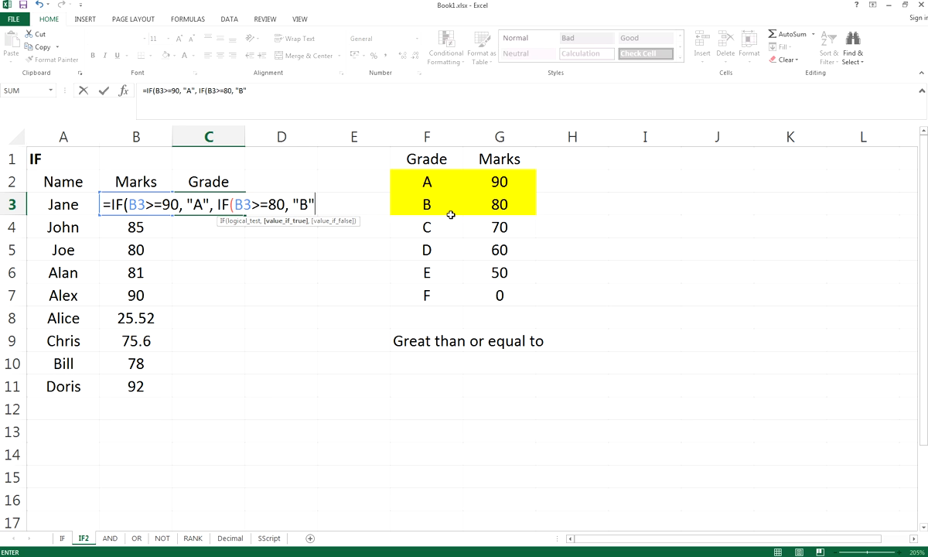
type(", \"F")
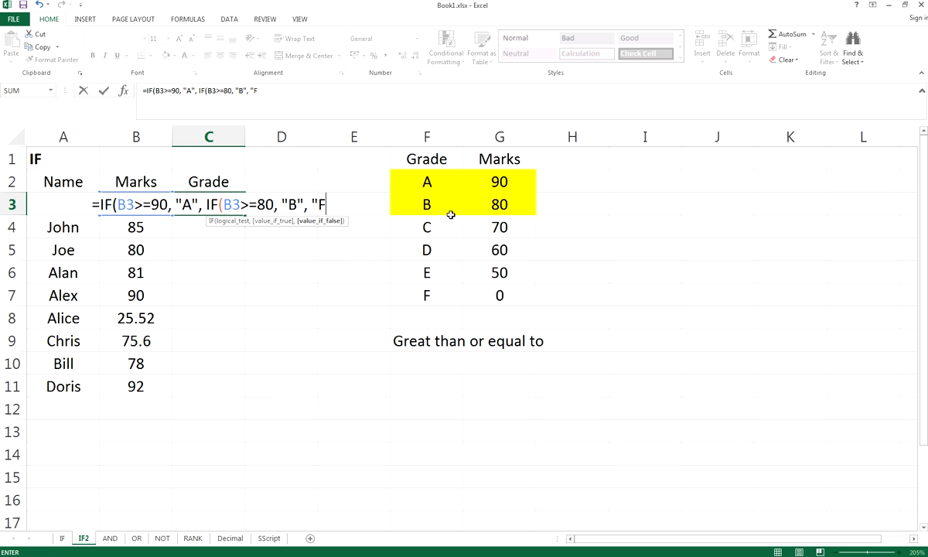
type("\")")
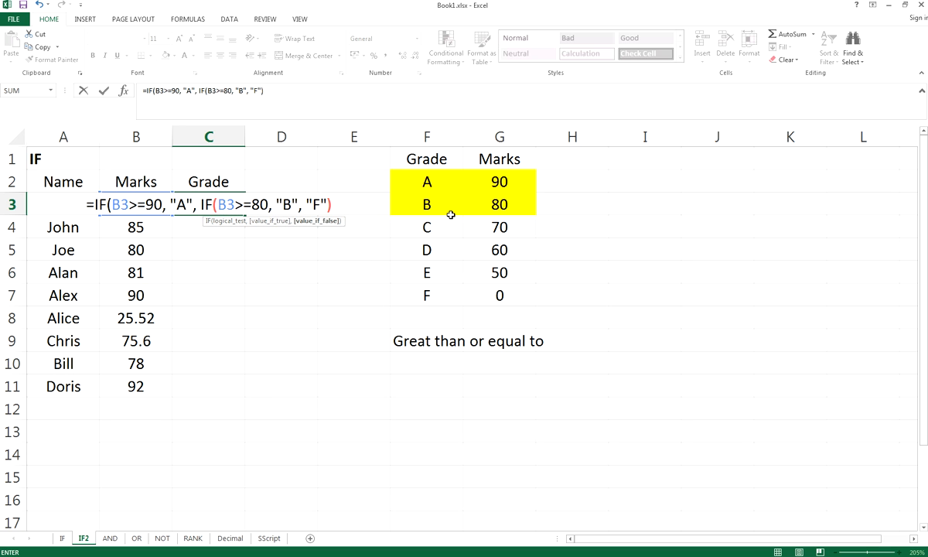
type(")")
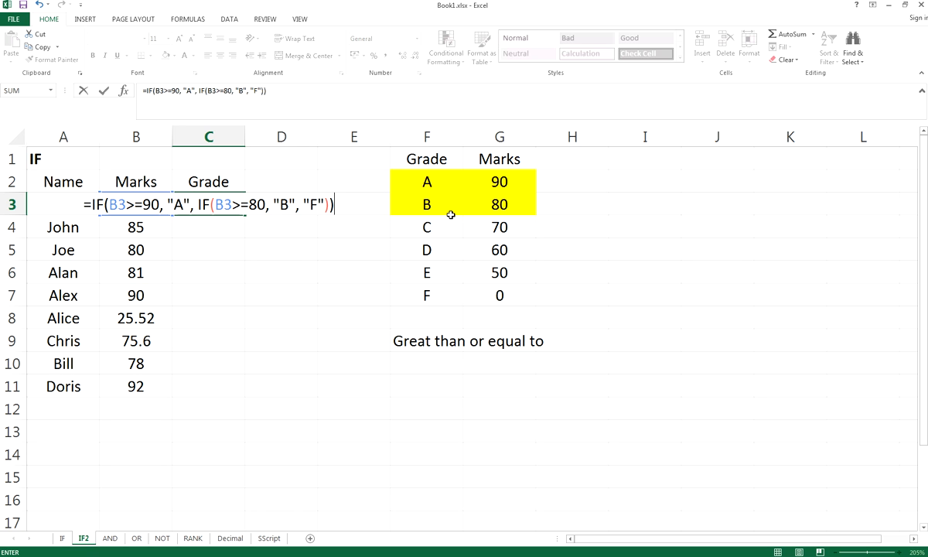
key("Return")
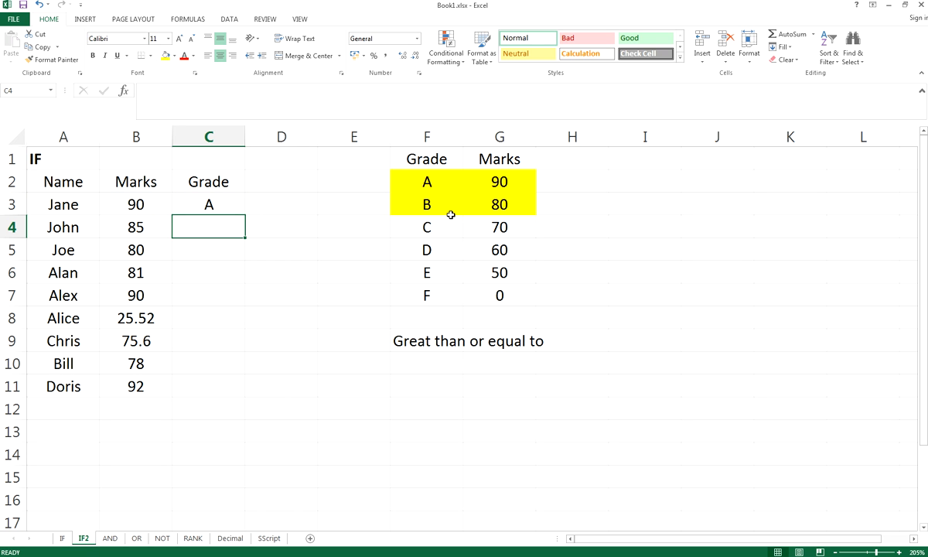
- Examine the structure of the C3 formula, comparing the outer IF with the nested IF in its false argument
left_click(220, 194)
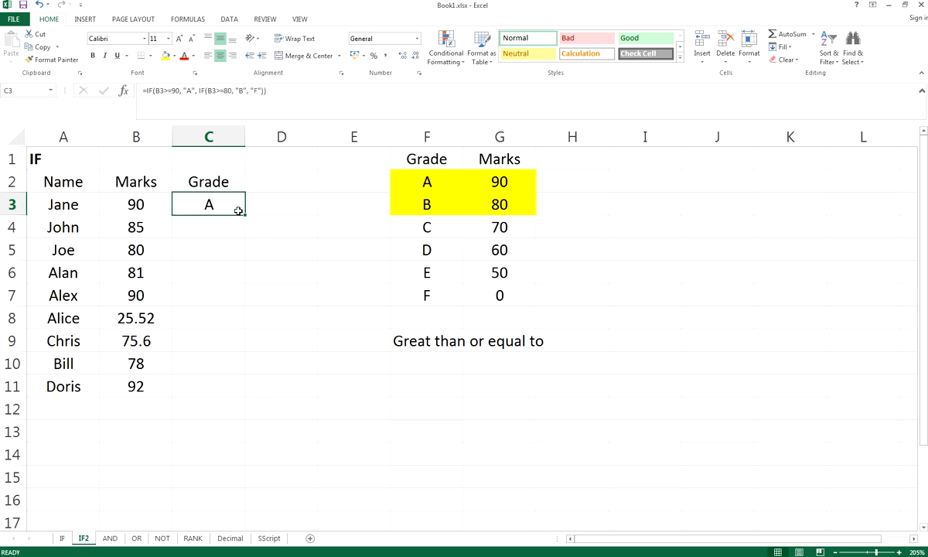
left_click(242, 91)
left_click(229, 206)
left_click(246, 205)
left_click_drag(198, 207, 271, 207)
left_click(271, 206)
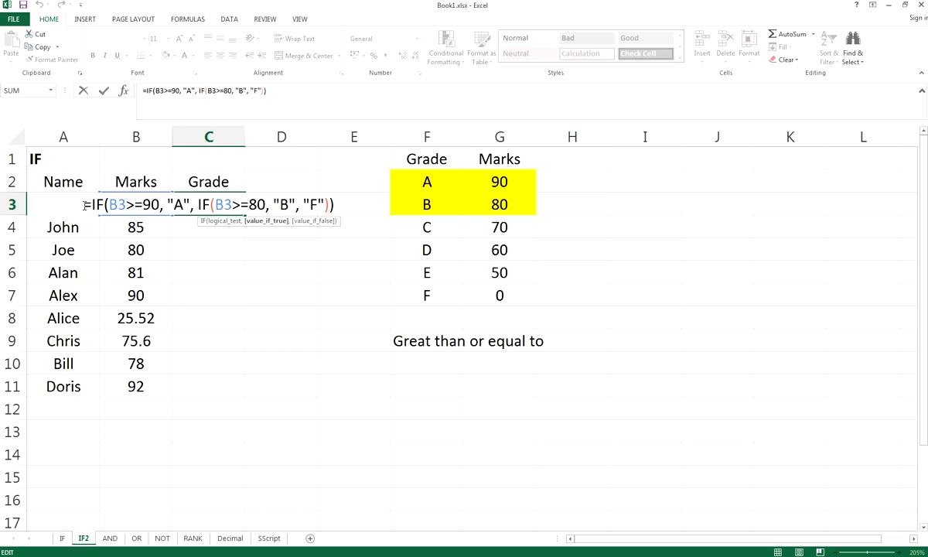
left_click_drag(90, 205, 334, 205)
left_click(224, 204)
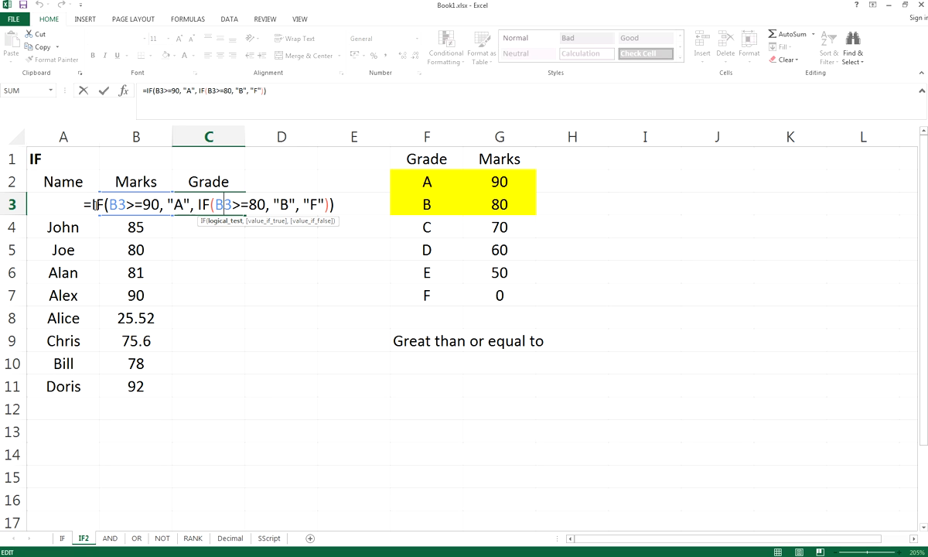
left_click_drag(90, 204, 309, 204)
left_click(195, 204)
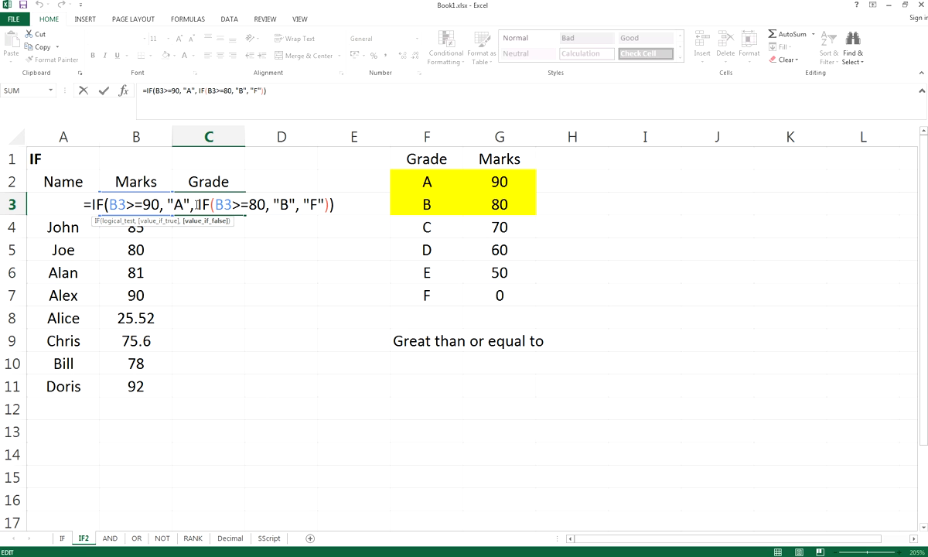
left_click_drag(199, 205, 329, 204)
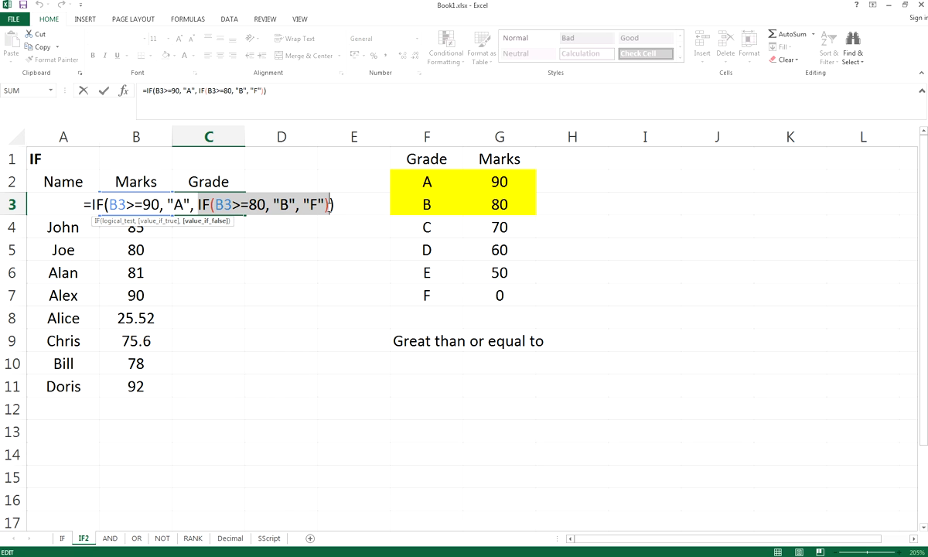
left_click(309, 205)
left_click(149, 205)
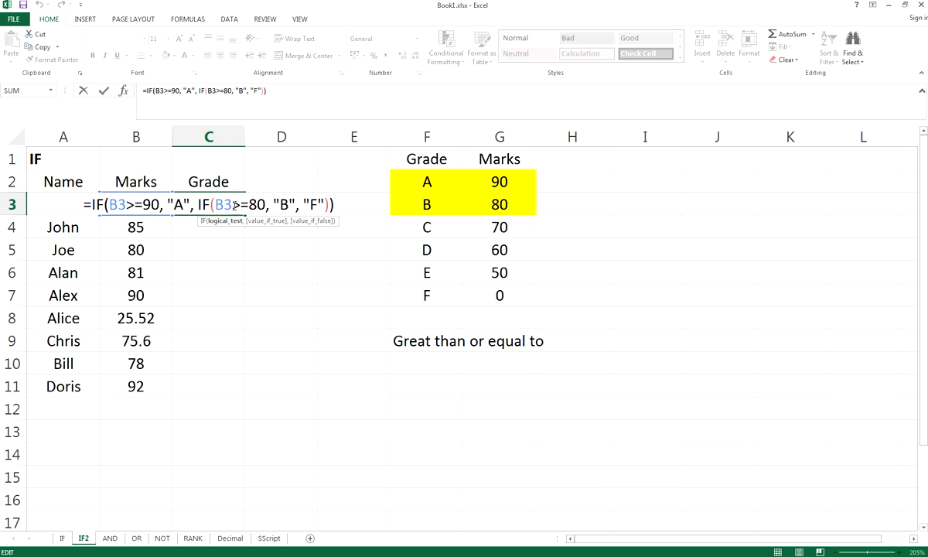
key("Return")
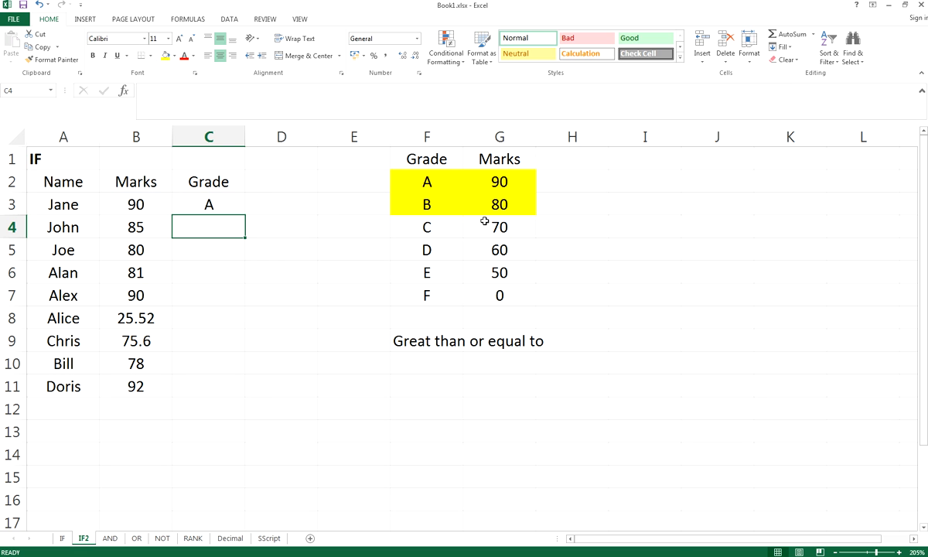
- Remove the yellow fill from the A and B rows of the grade scale, F2:G3
left_click_drag(425, 182, 497, 206)
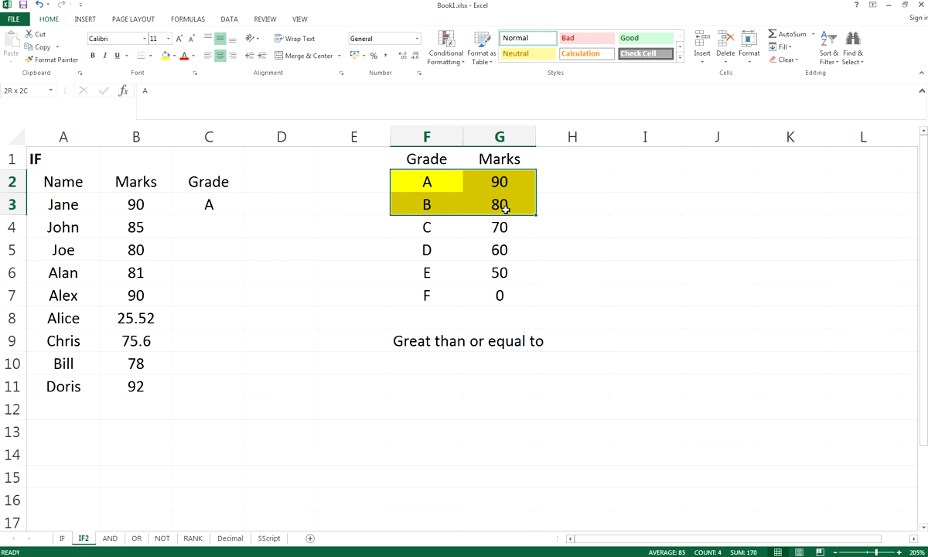
left_click(175, 57)
left_click(174, 154)
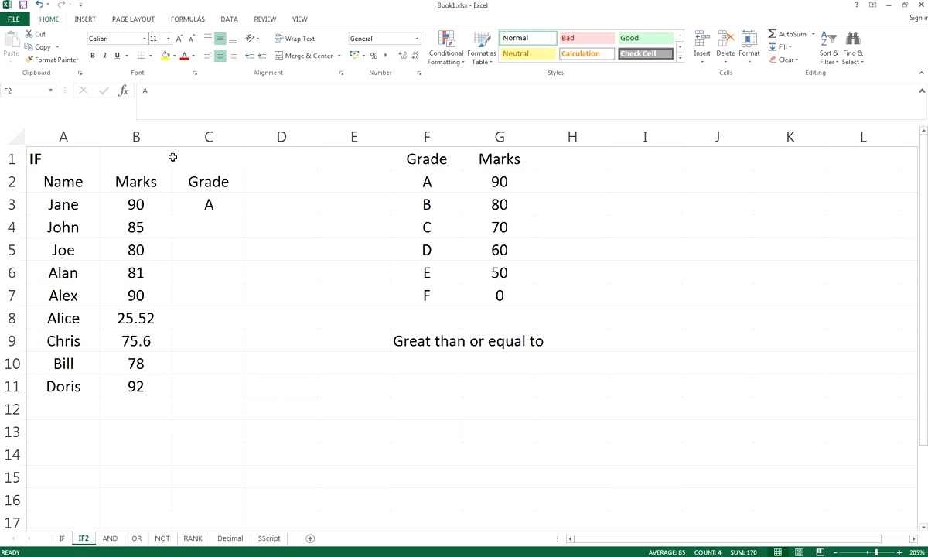
- Examine each grade from A to F in the grade scale, F2:F7, against the single graded result
left_click(497, 250)
left_click(404, 172)
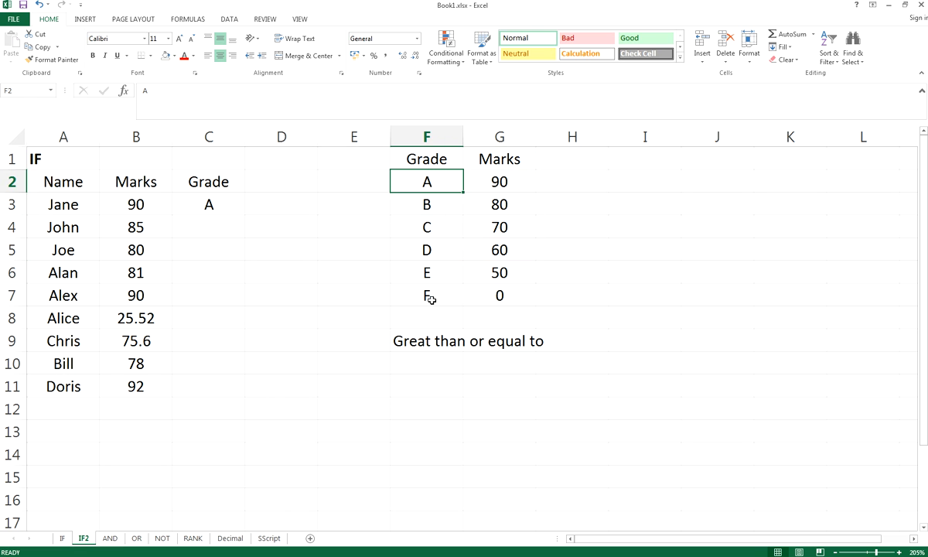
left_click(430, 299)
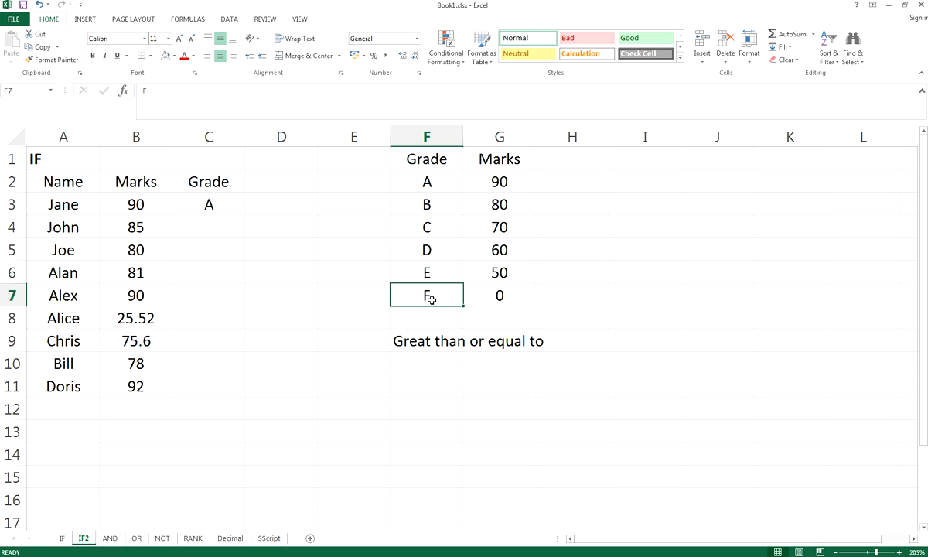
left_click(447, 183)
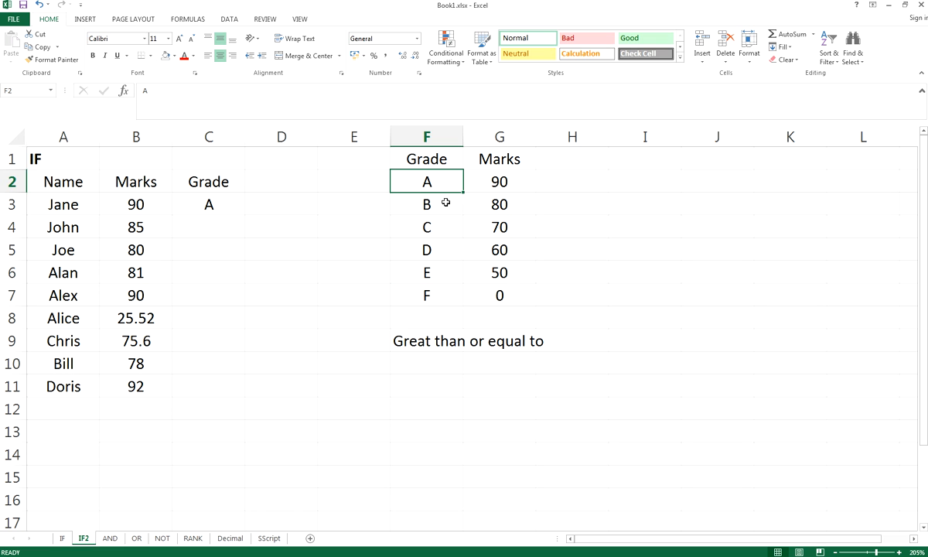
left_click(445, 205)
left_click(439, 228)
left_click(437, 252)
left_click(438, 275)
left_click(440, 298)
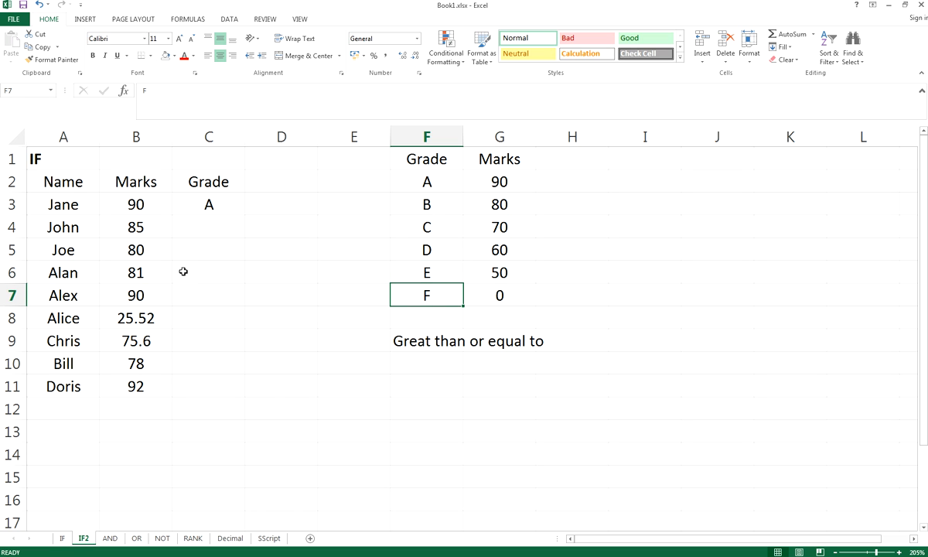
left_click(441, 187)
left_click(445, 207)
left_click(443, 229)
left_click(442, 252)
left_click(445, 274)
left_click(447, 301)
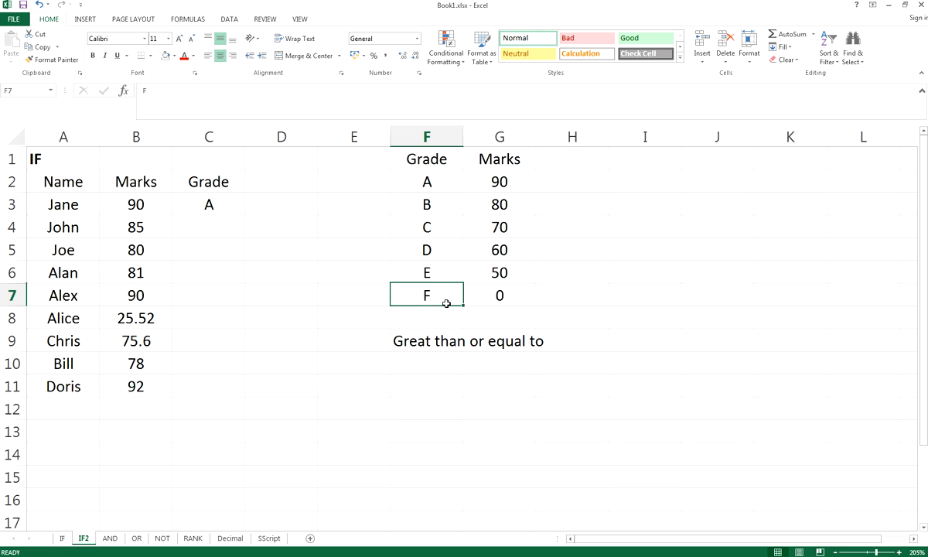
- Start a nested IF formula in C4 that returns "A" for B4>=90 and "B" for B4>=80
left_click(197, 220)
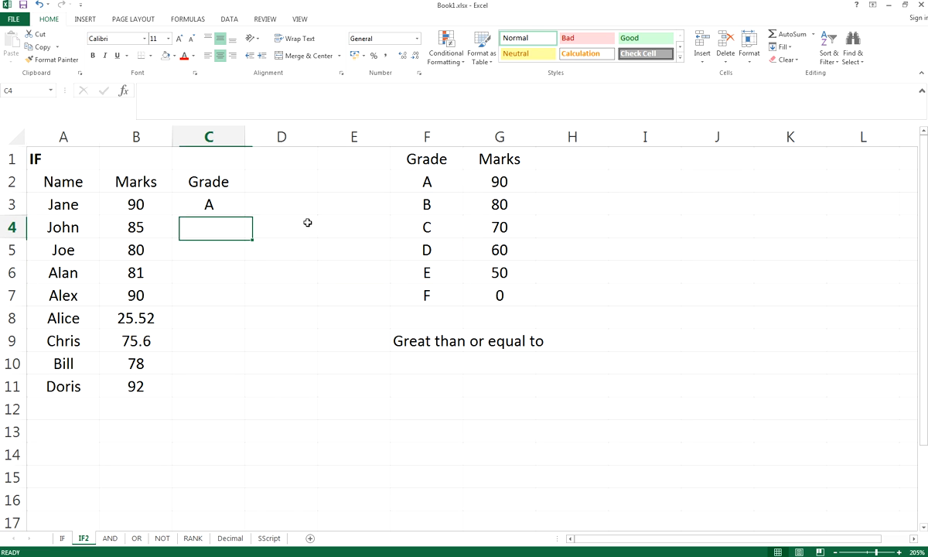
type("=IF(")
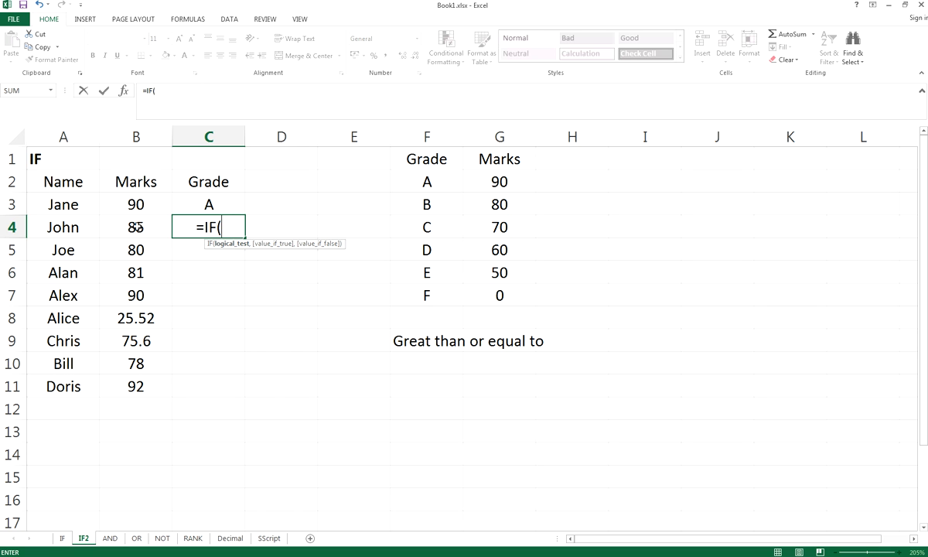
type("B")
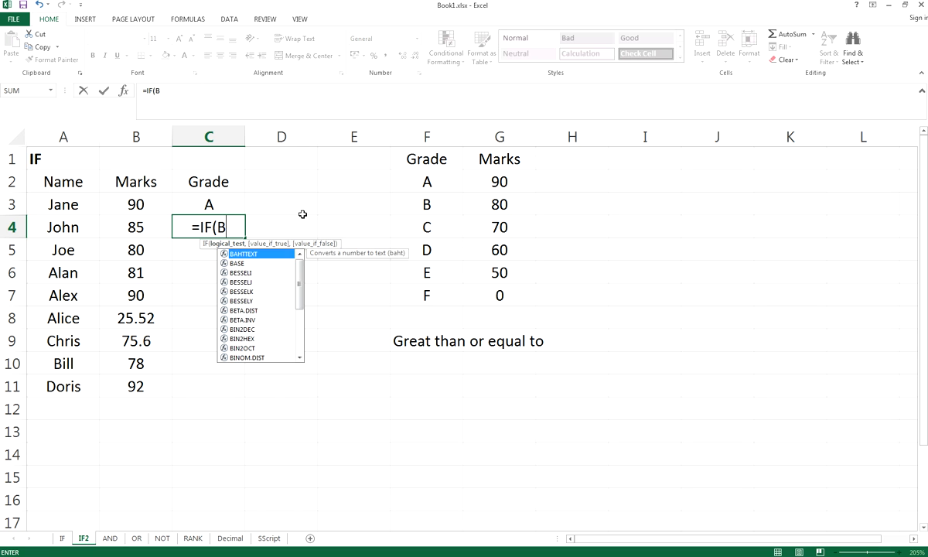
type("4>=90, \"A\"")
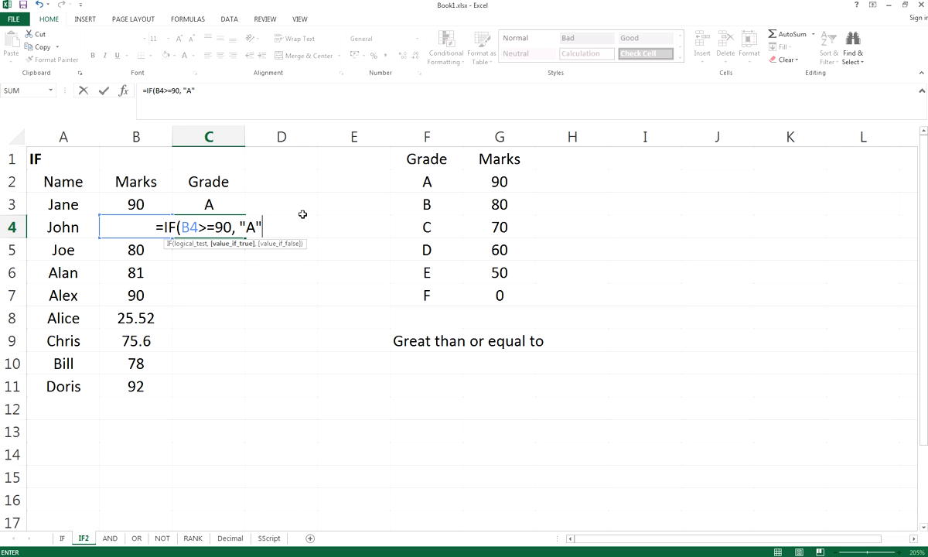
type(",")
type("IF(")
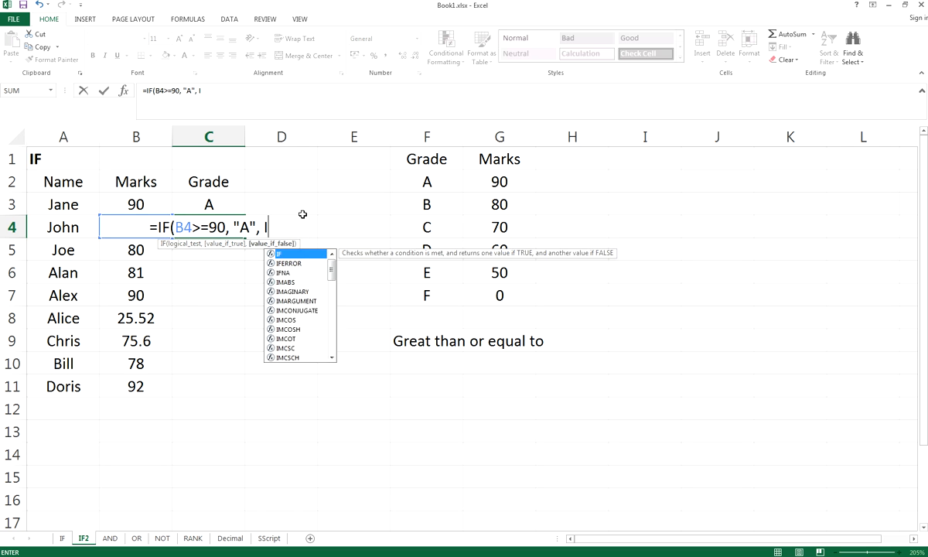
type("B4>=80")
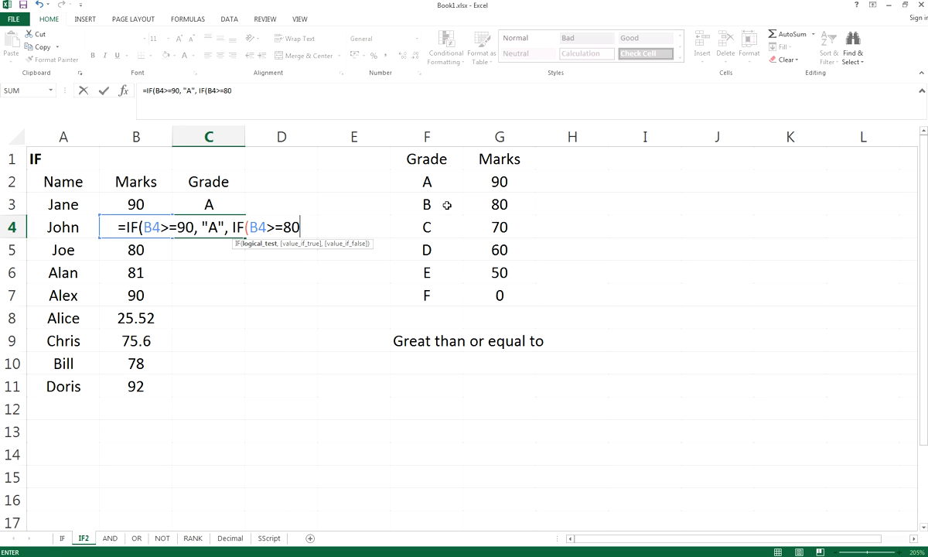
type(", \"B\"")
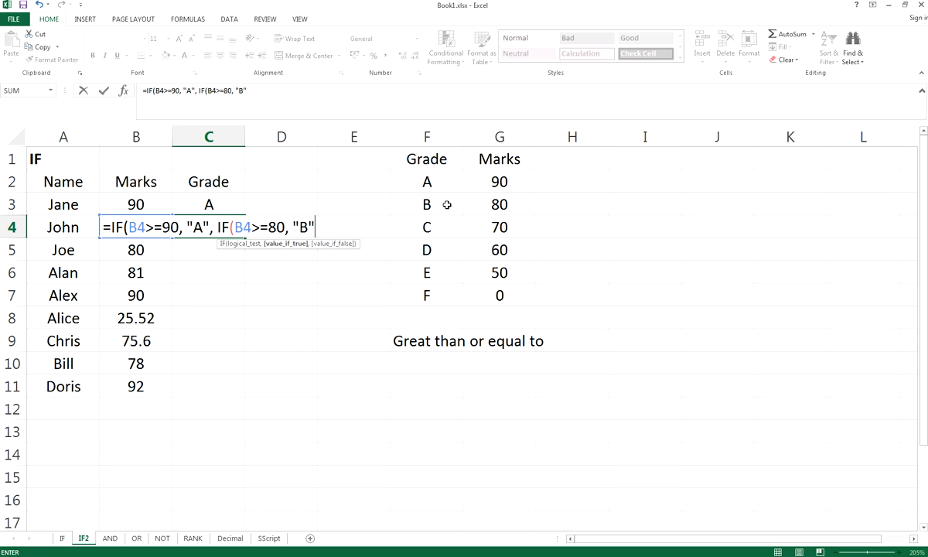
- Extend the C4 formula with a third nested IF that returns "C" for B4>=70
type(", IF")
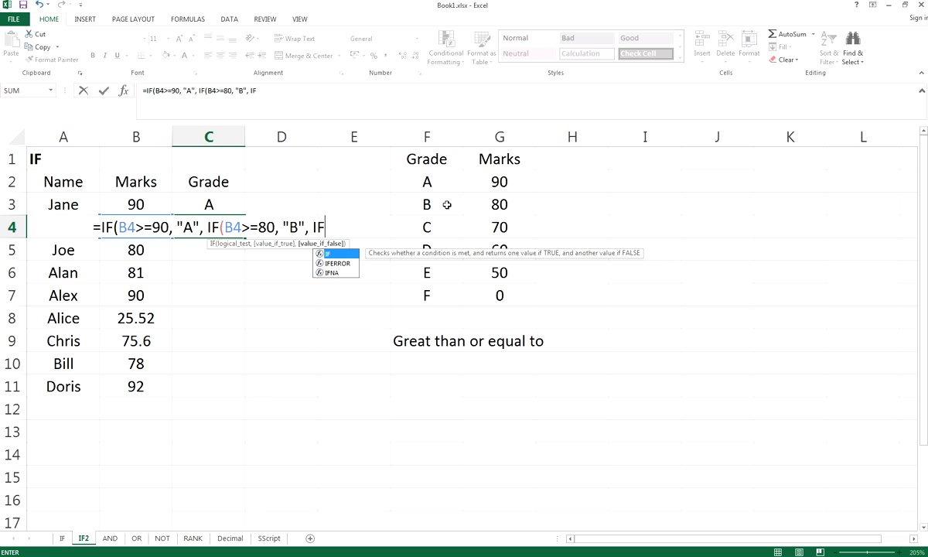
type("(")
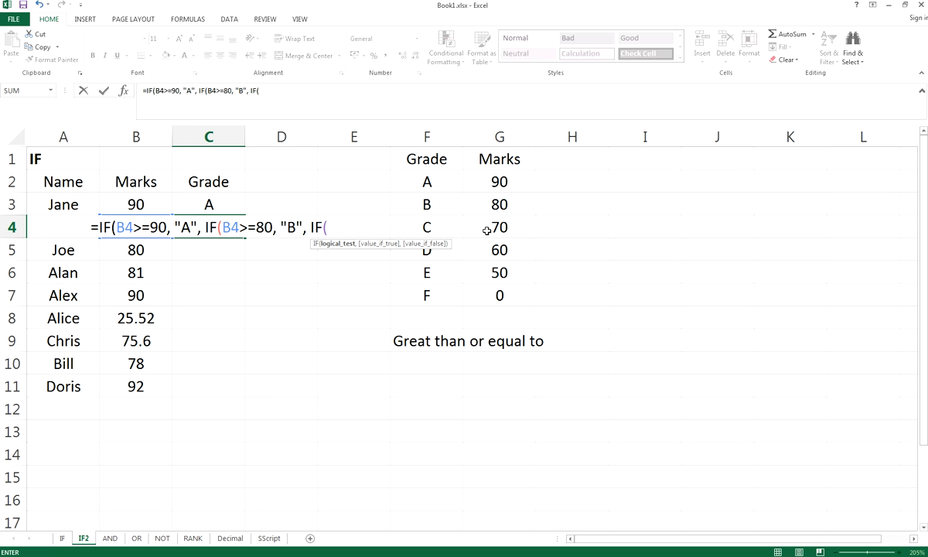
type("B4")
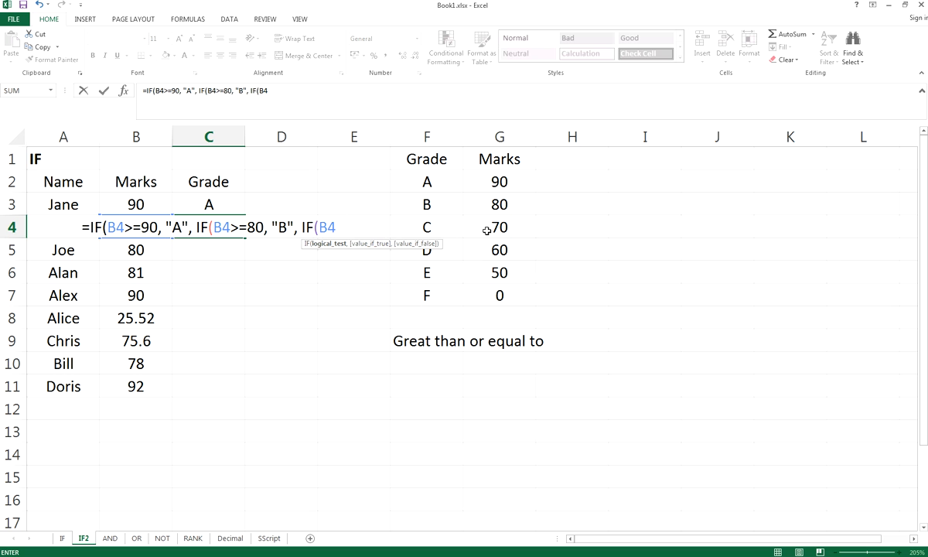
type(">=")
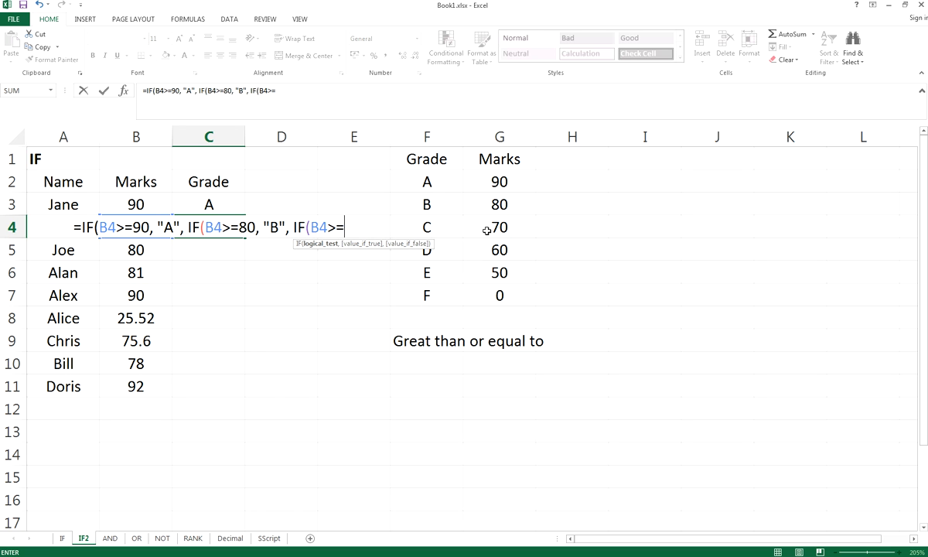
type("70, ")
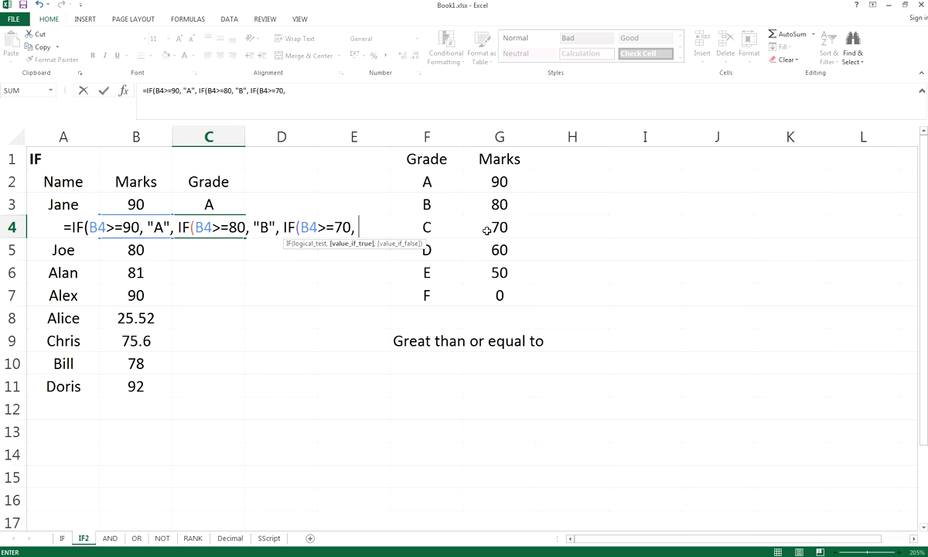
type("\"V")
key("BackSpace")
type("C\",")
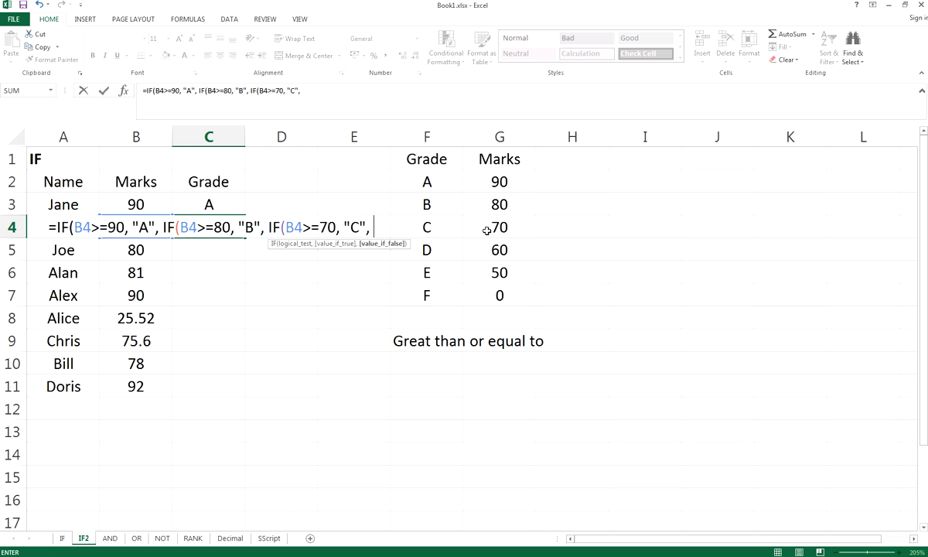
- Add two more nested IFs to the C4 formula, returning "D" for B4>=60 and "E" for B4>=50
type(" IF(B4>=")
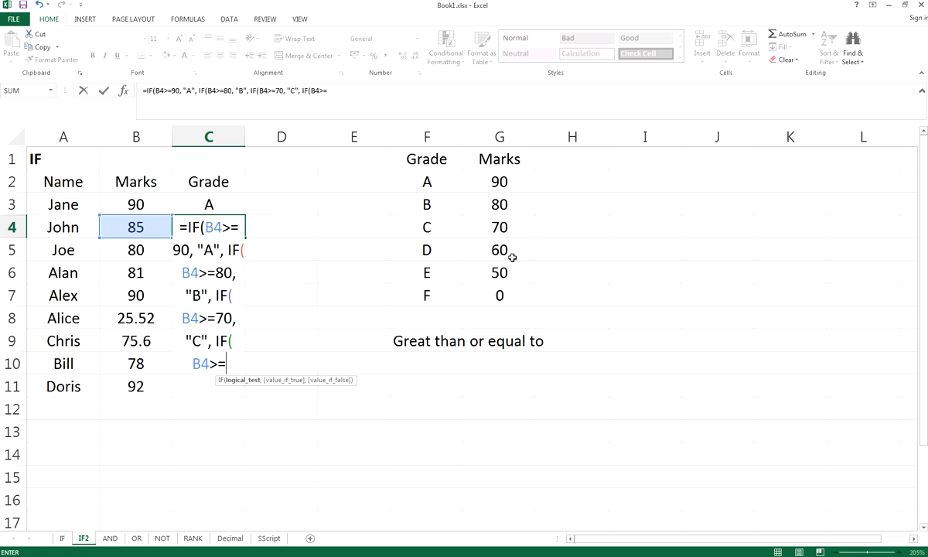
type("60, \"D\",")
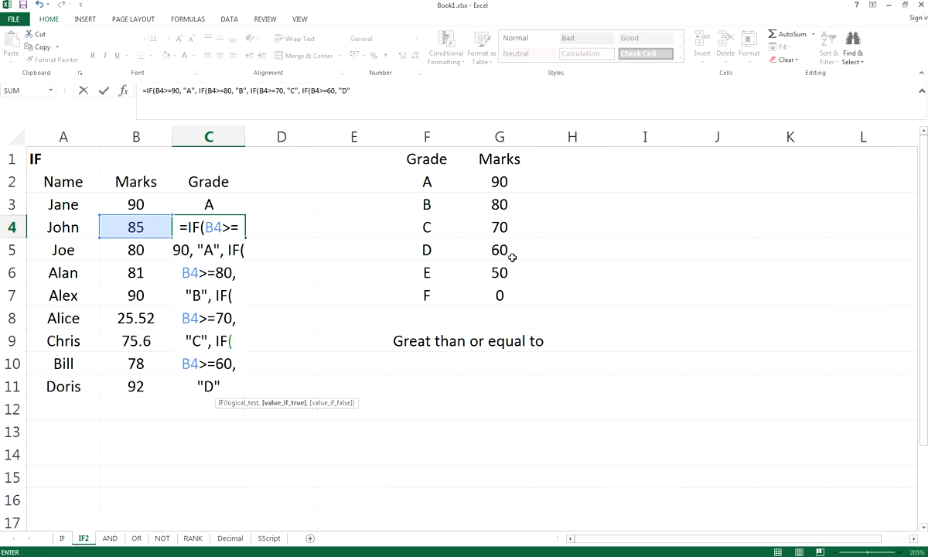
type(" IF")
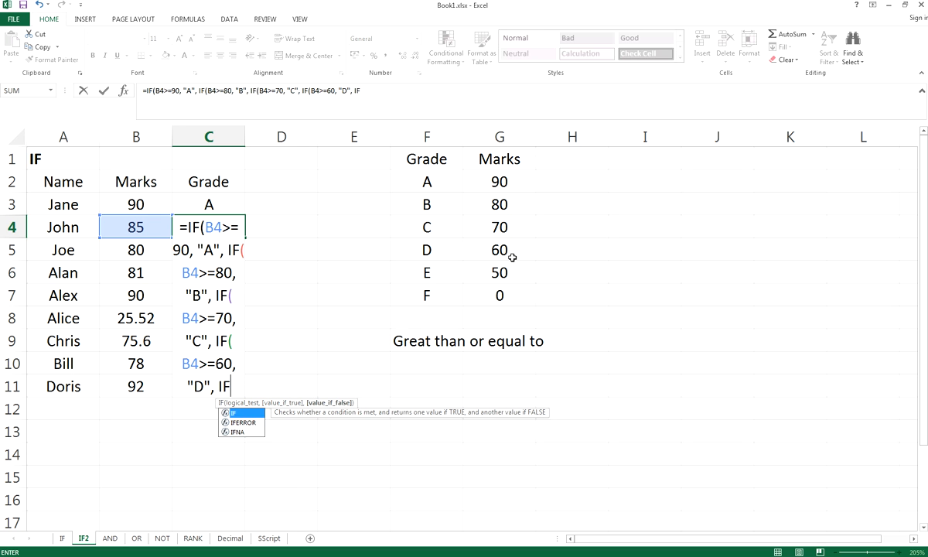
type("(B4>=")
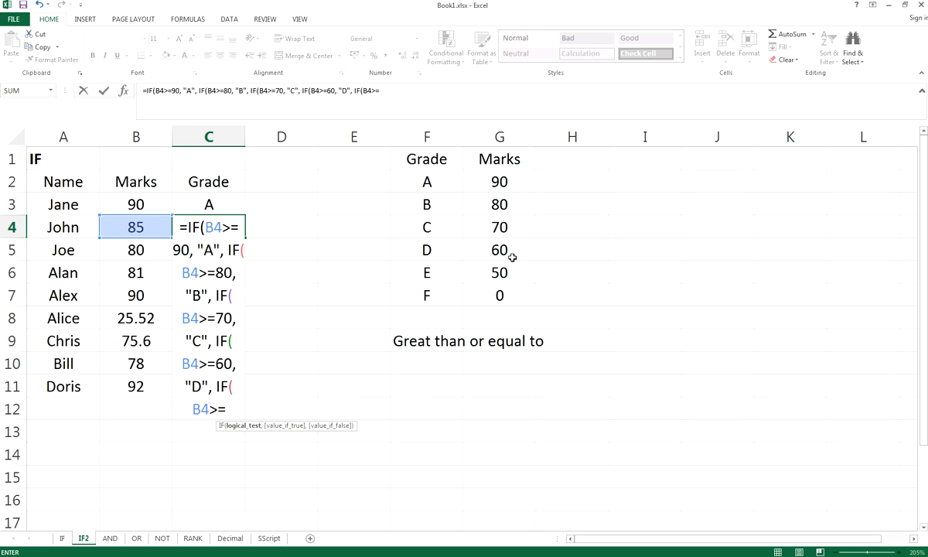
type("50,")
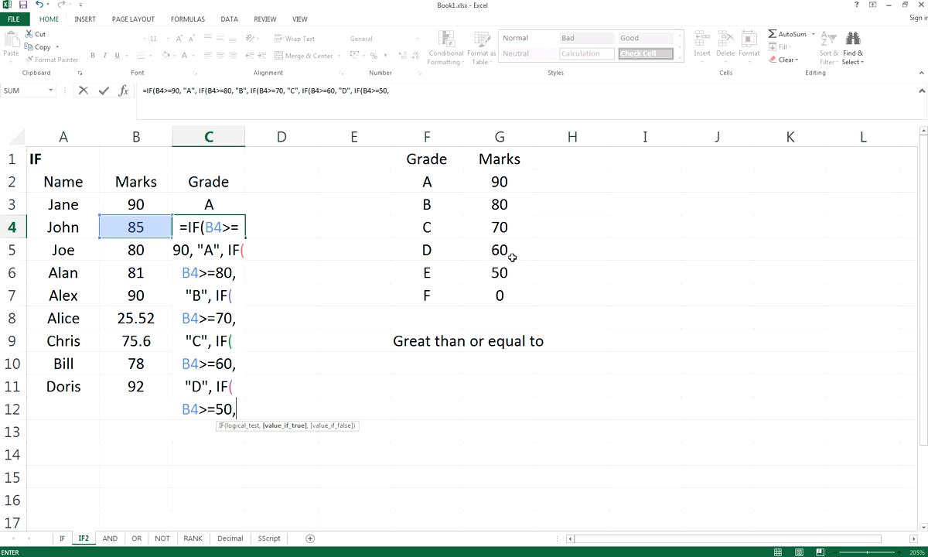
type(" \"E\"")
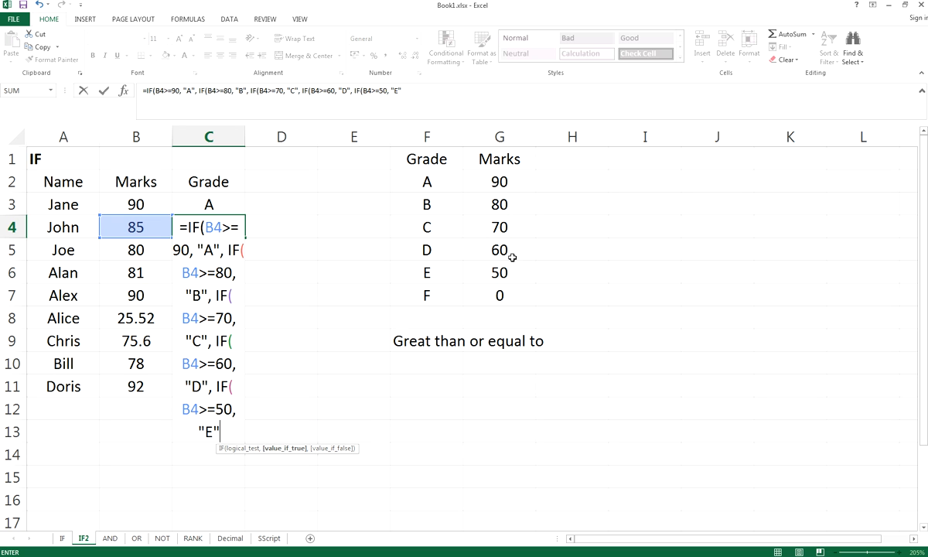
- Complete the C4 formula with "F" as the final false value and five closing parentheses, and enter it
type(",")
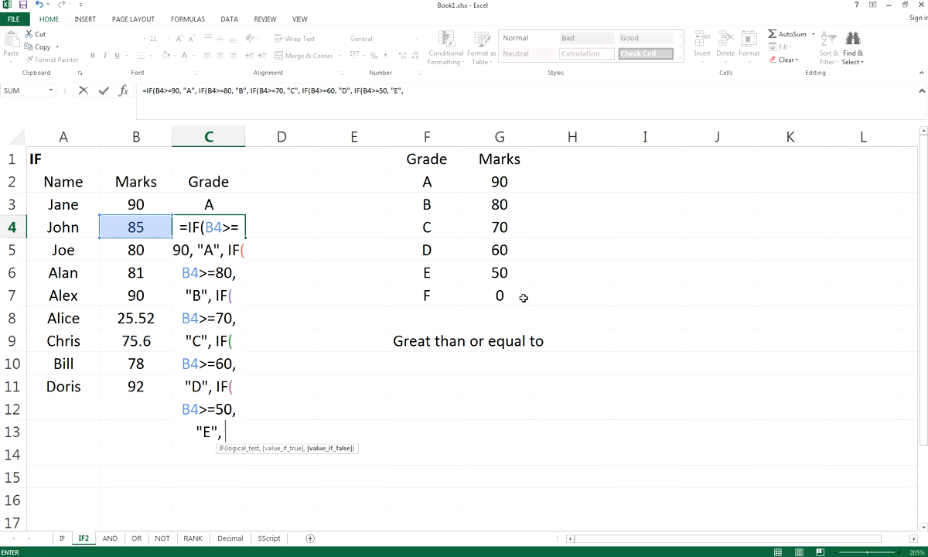
type("\"F\")")
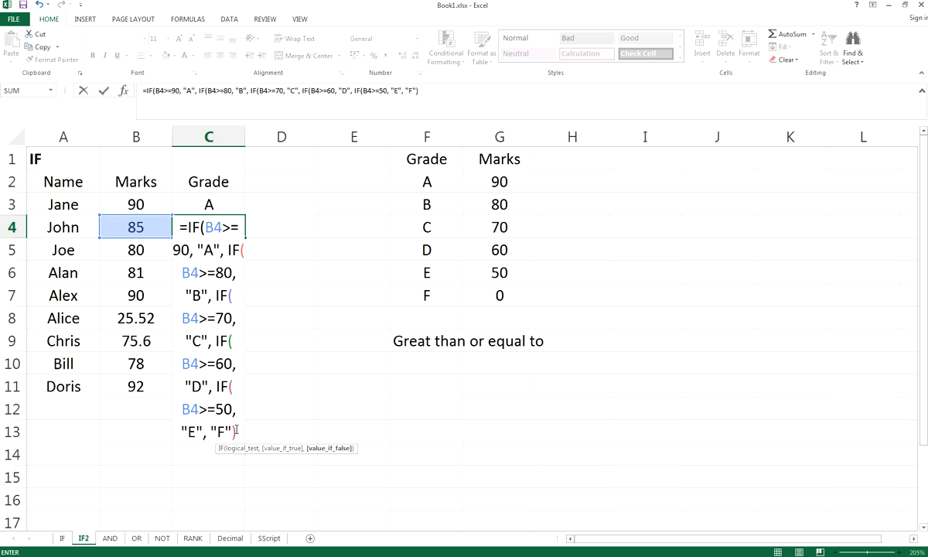
type(")))")
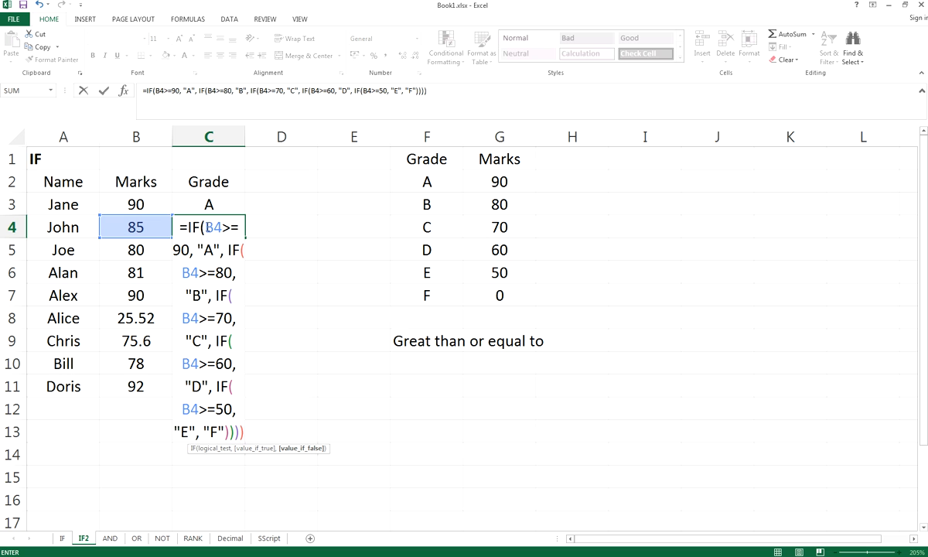
type(")")
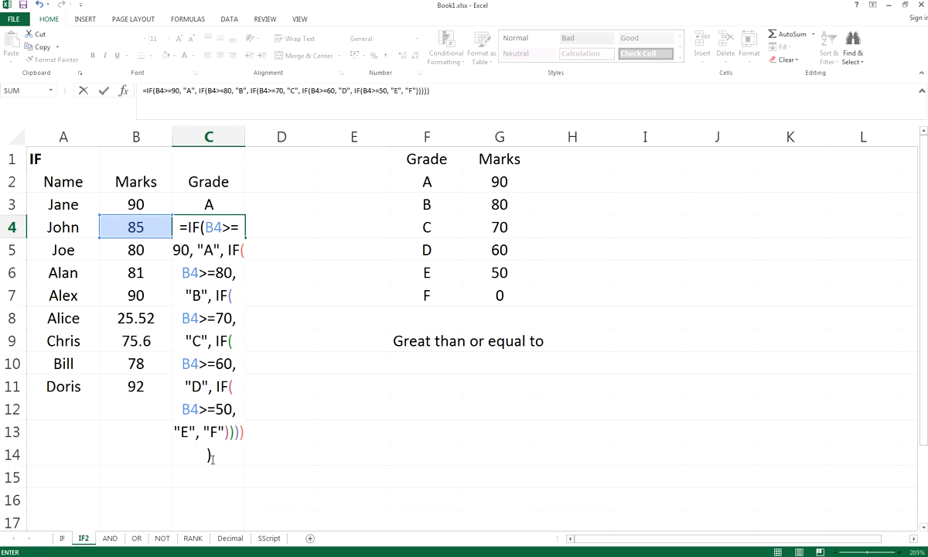
key("Return")
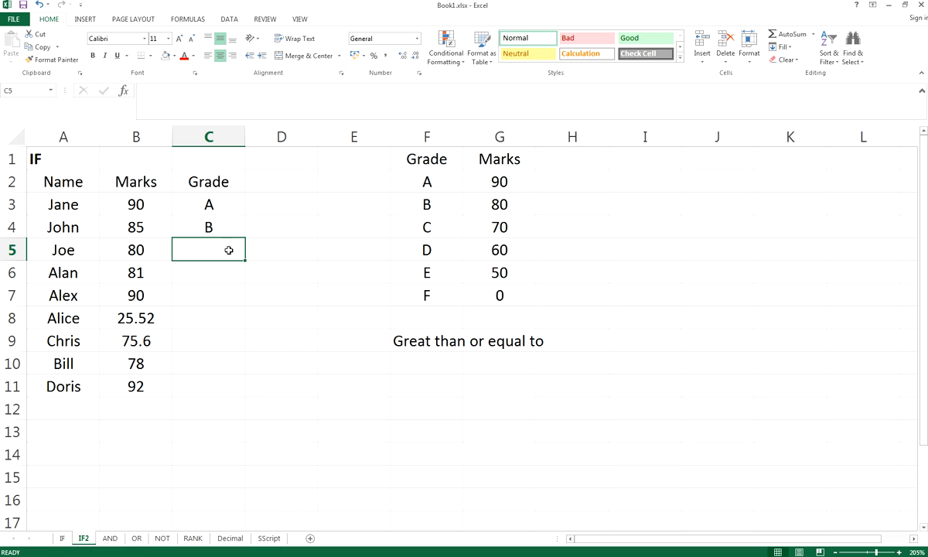
- Fill the nested IF formula from C4 down through C11
left_click(226, 227)
left_click_drag(244, 241, 228, 398)
left_click(292, 266)
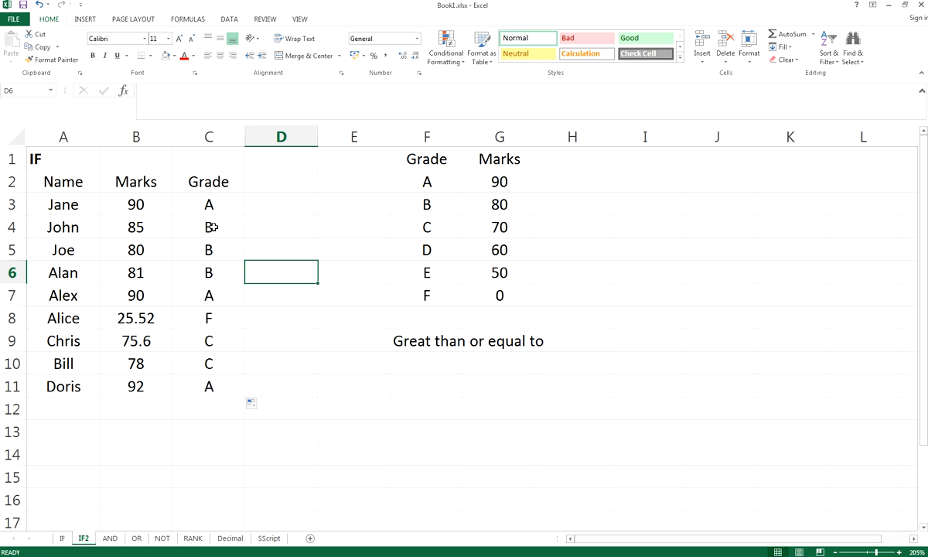
- Examine the nested IF formula in C8, comparing its IF conditions, final false value and closing parentheses
left_click(217, 319)
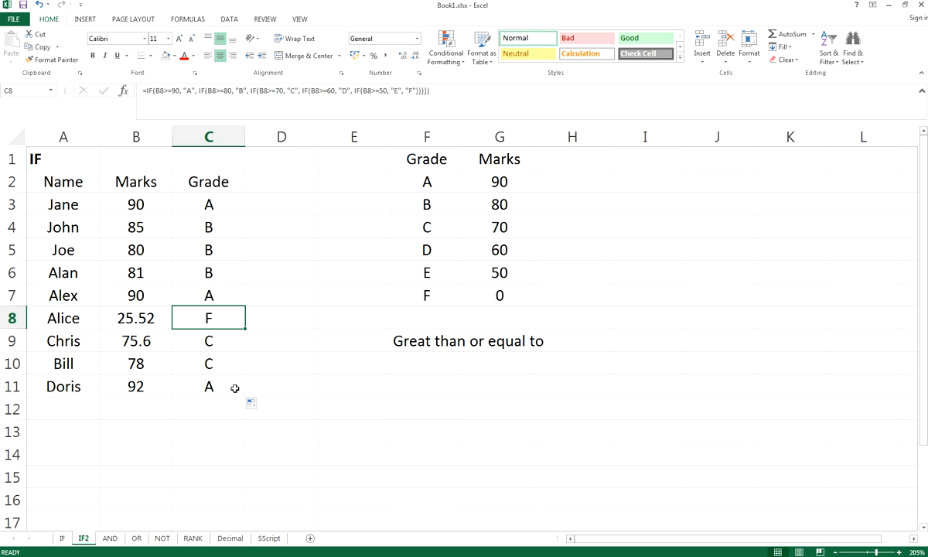
double_click(238, 320)
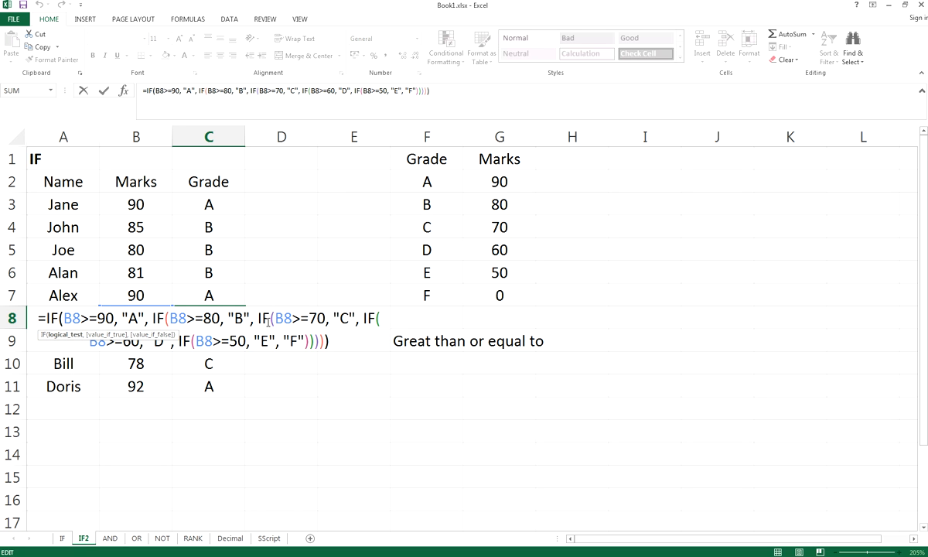
left_click(343, 335)
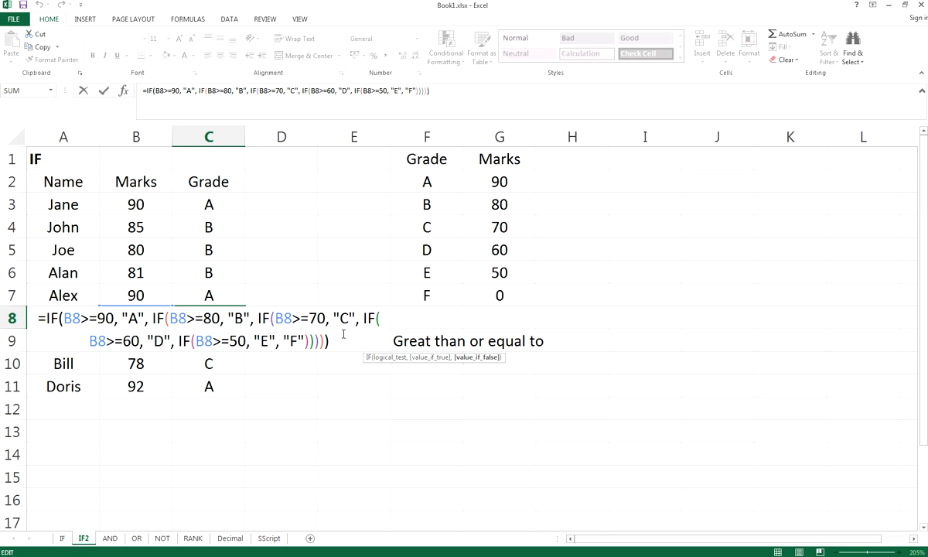
left_click(339, 338)
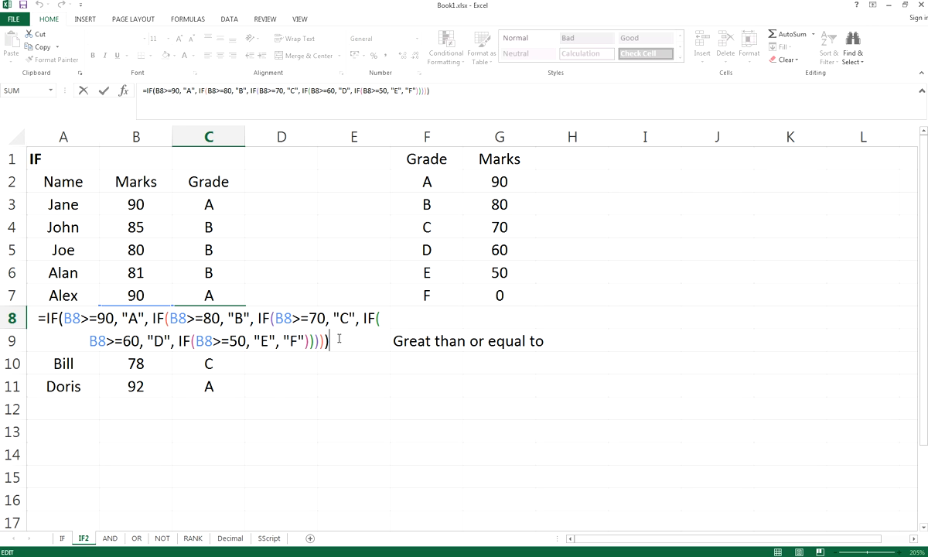
left_click(237, 342)
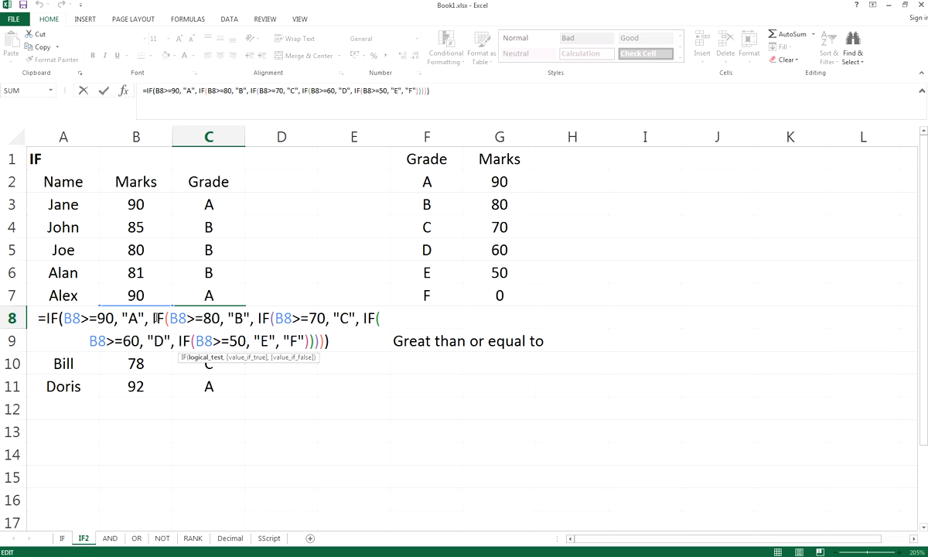
left_click_drag(153, 319, 189, 322)
left_click(242, 322)
left_click(239, 342)
left_click(306, 341)
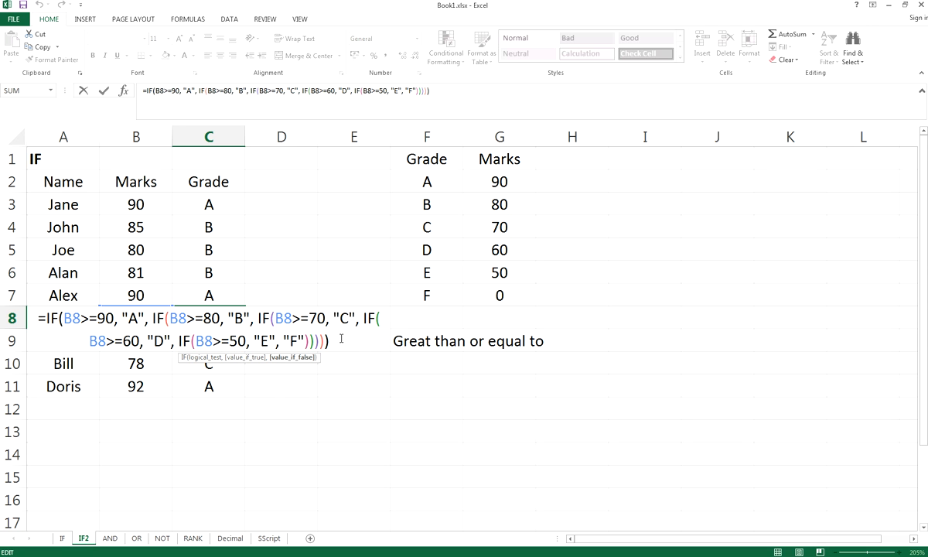